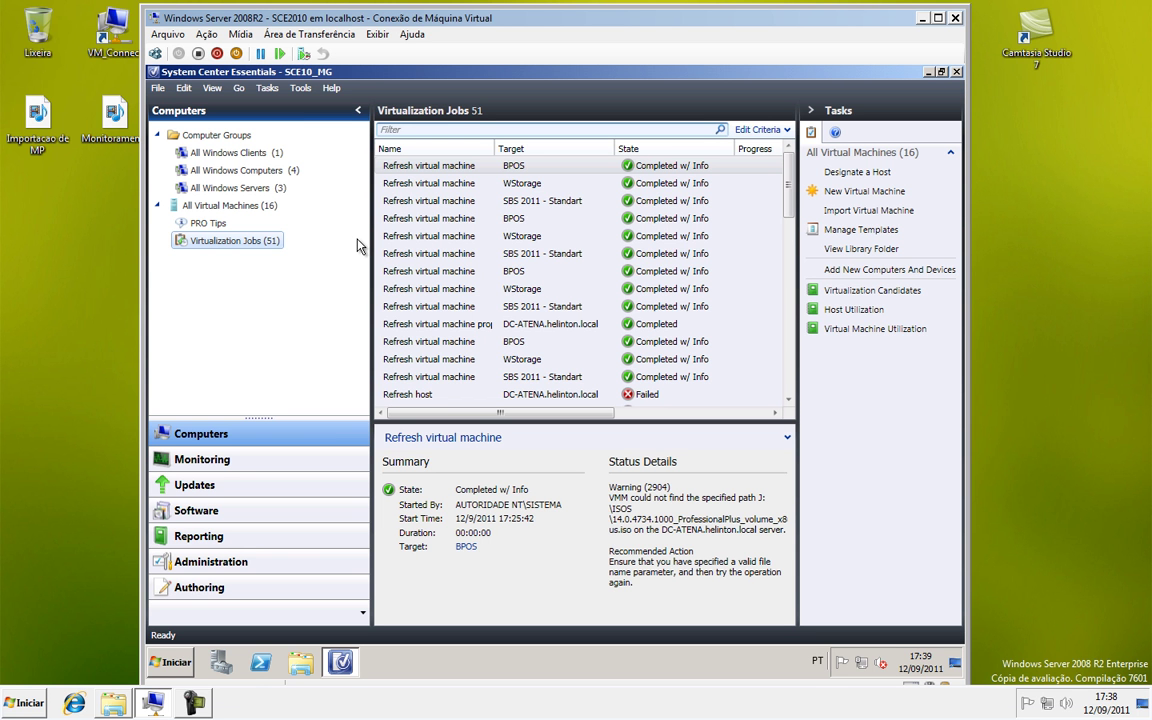
Step: View the Windows servers group, list all virtual machines, and select Windows Server 2008R2 - SHAREPOINT to view its details
{"action": "left_click", "coordinate": [245, 192]}
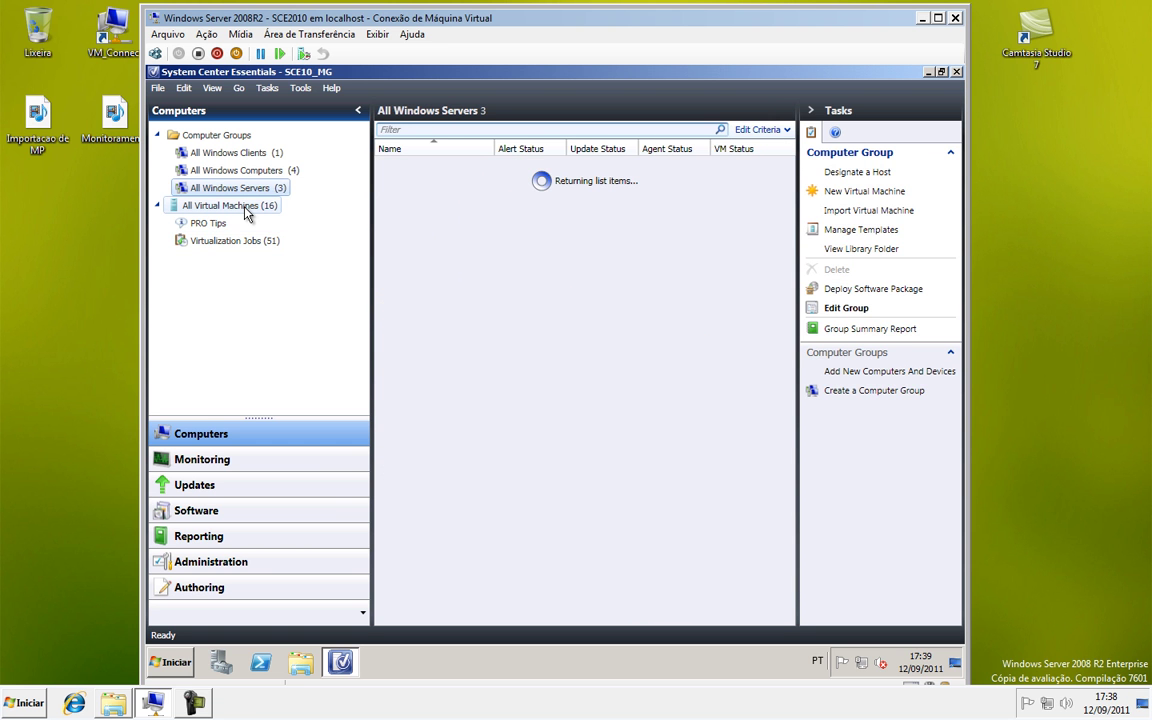
{"action": "left_click", "coordinate": [246, 208]}
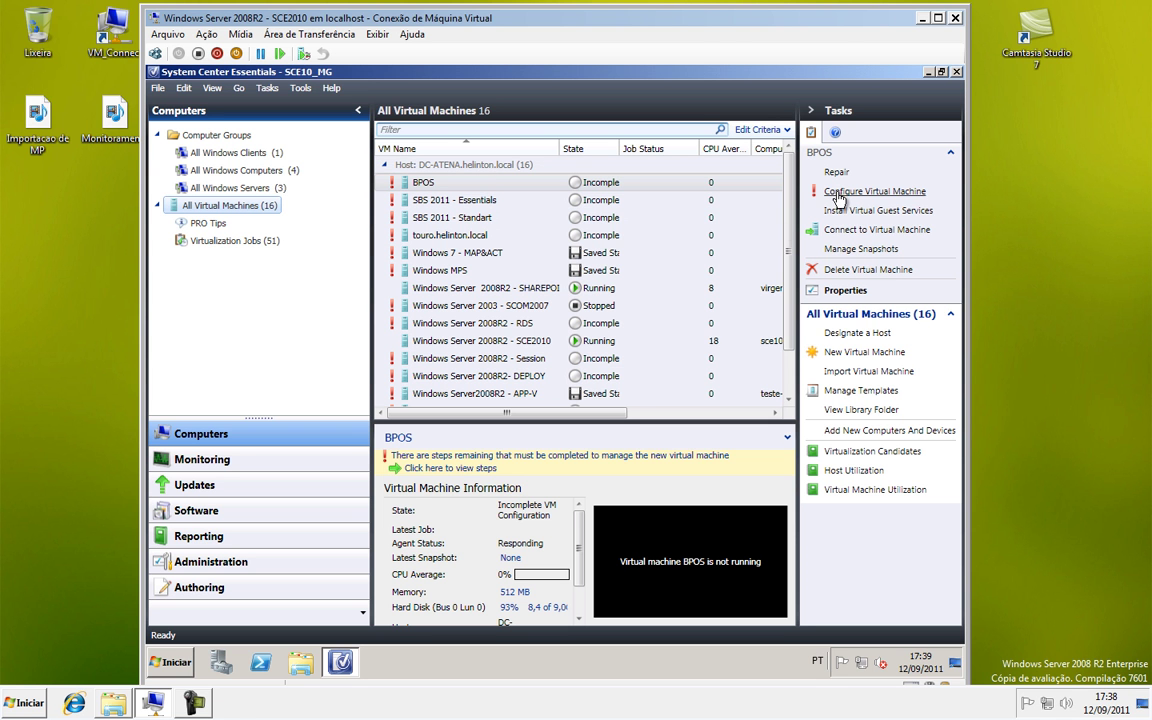
{"action": "left_click_drag", "start_coordinate": [796, 170], "coordinate": [799, 160]}
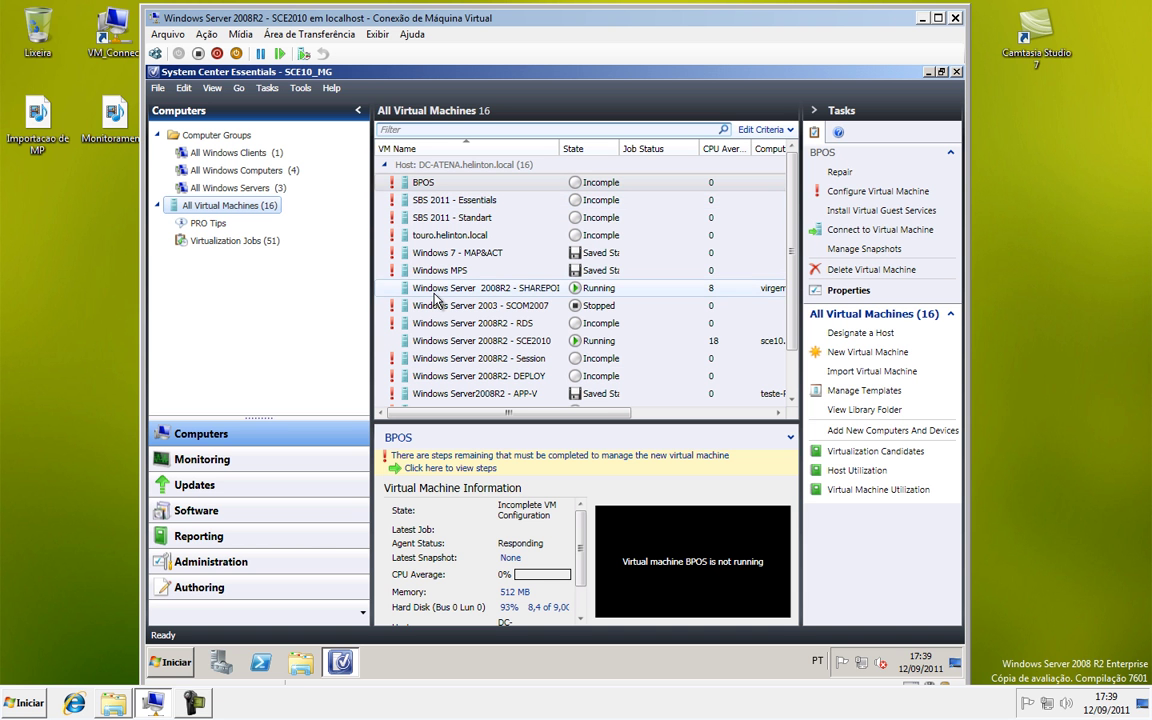
{"action": "mouse_move", "coordinate": [790, 195]}
{"action": "left_mouse_down"}
{"action": "mouse_move", "coordinate": [790, 252]}
{"action": "mouse_move", "coordinate": [797, 203]}
{"action": "left_mouse_up"}
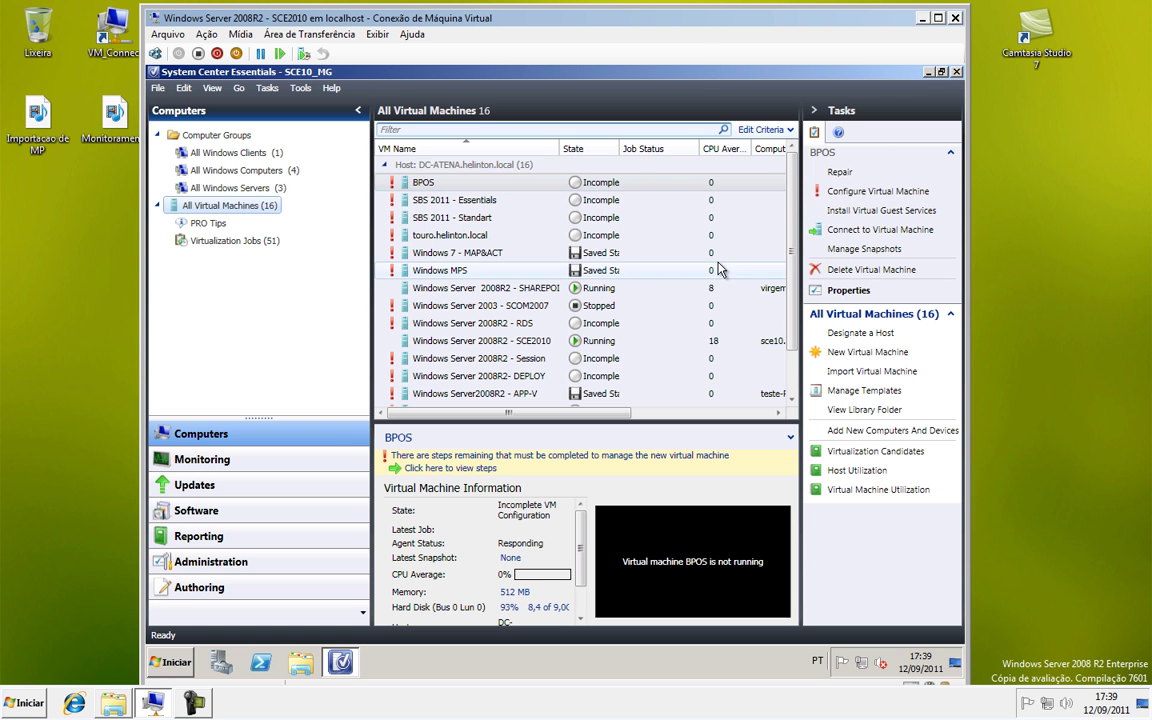
{"action": "left_click_drag", "start_coordinate": [791, 209], "coordinate": [786, 277]}
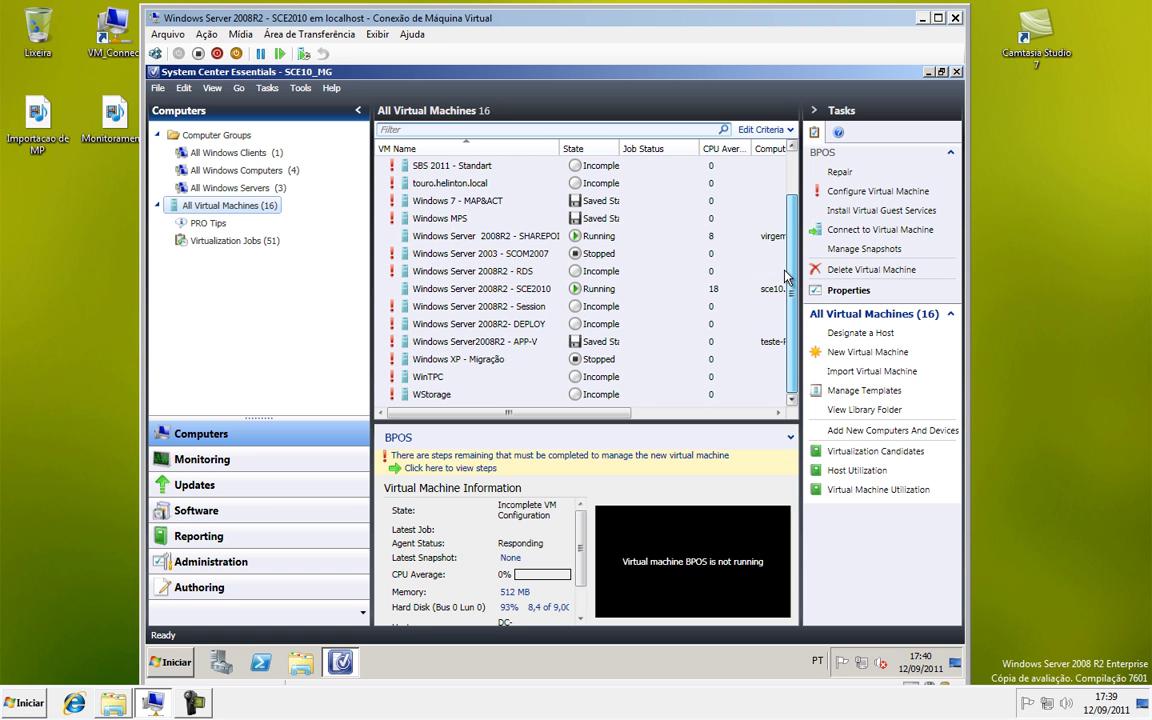
{"action": "left_click", "coordinate": [513, 237]}
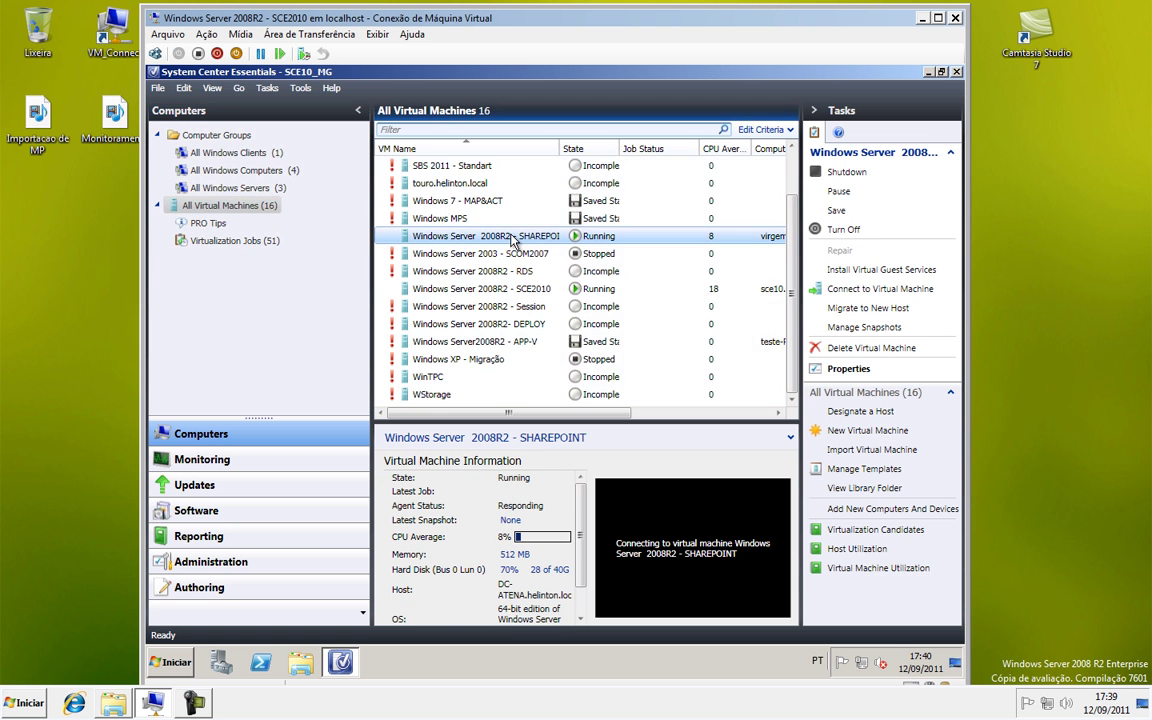
Step: Widen the VM Name column and resize the navigation, details and tasks areas to show more virtual machine information and full task names
{"action": "left_click_drag", "start_coordinate": [560, 147], "coordinate": [595, 168]}
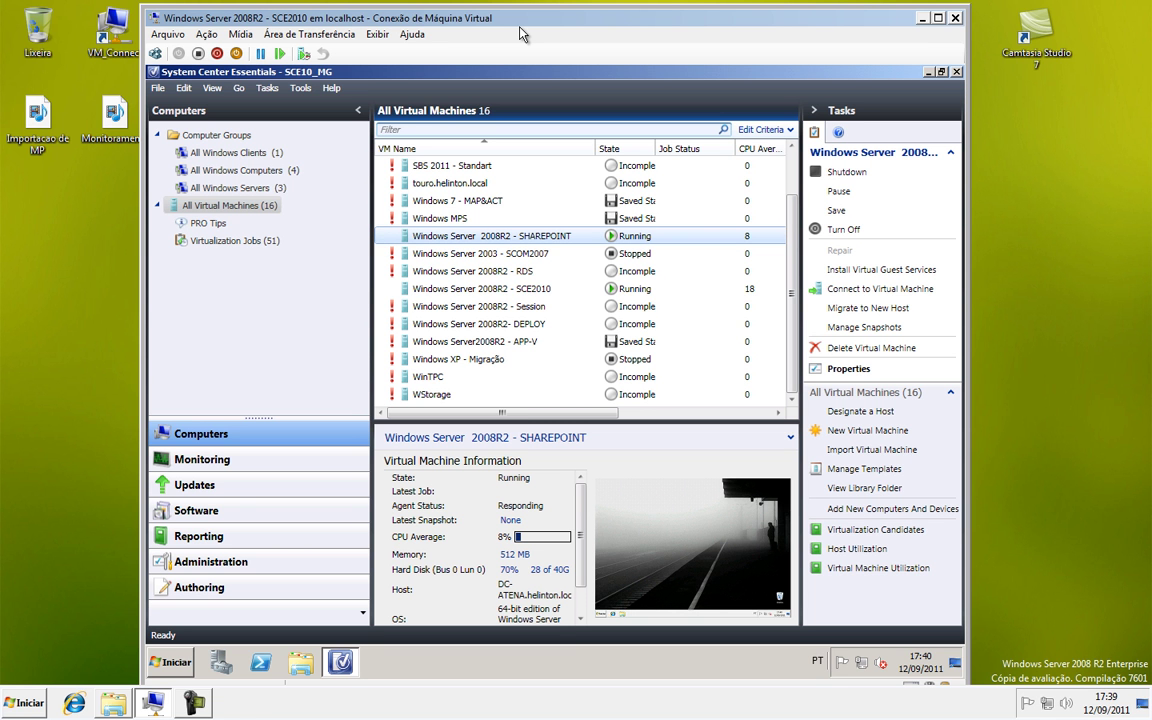
{"action": "left_click_drag", "start_coordinate": [369, 356], "coordinate": [279, 356]}
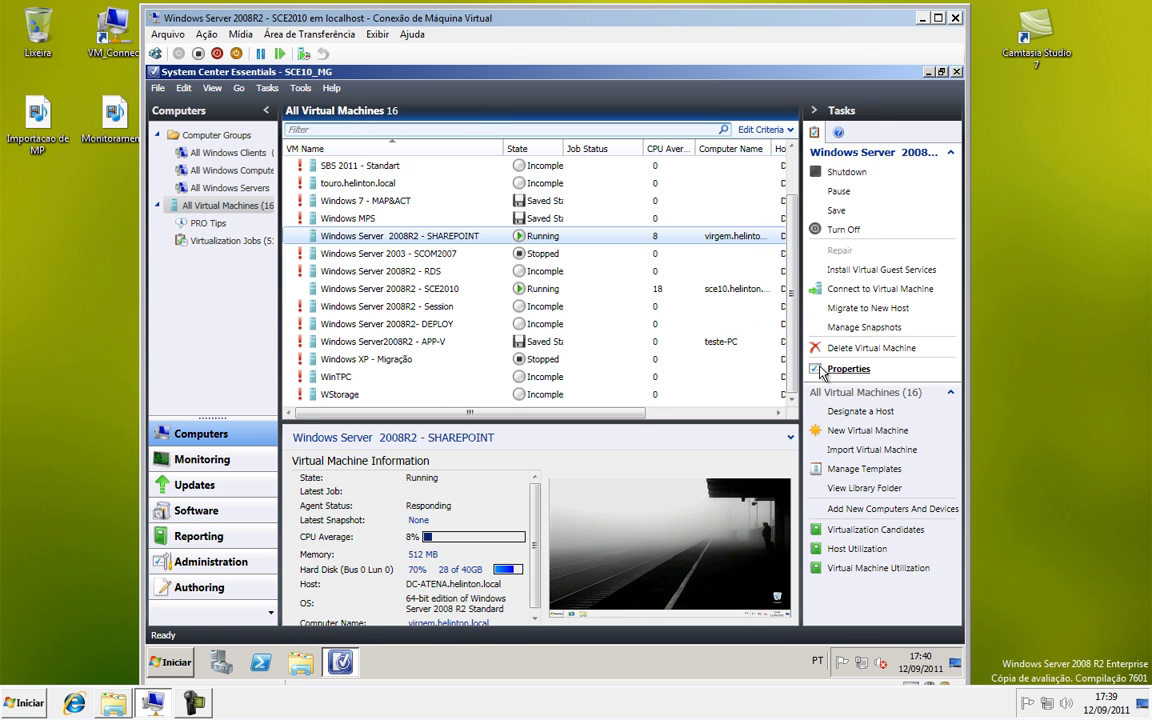
{"action": "left_click_drag", "start_coordinate": [800, 375], "coordinate": [876, 379]}
{"action": "left_click_drag", "start_coordinate": [798, 421], "coordinate": [807, 300]}
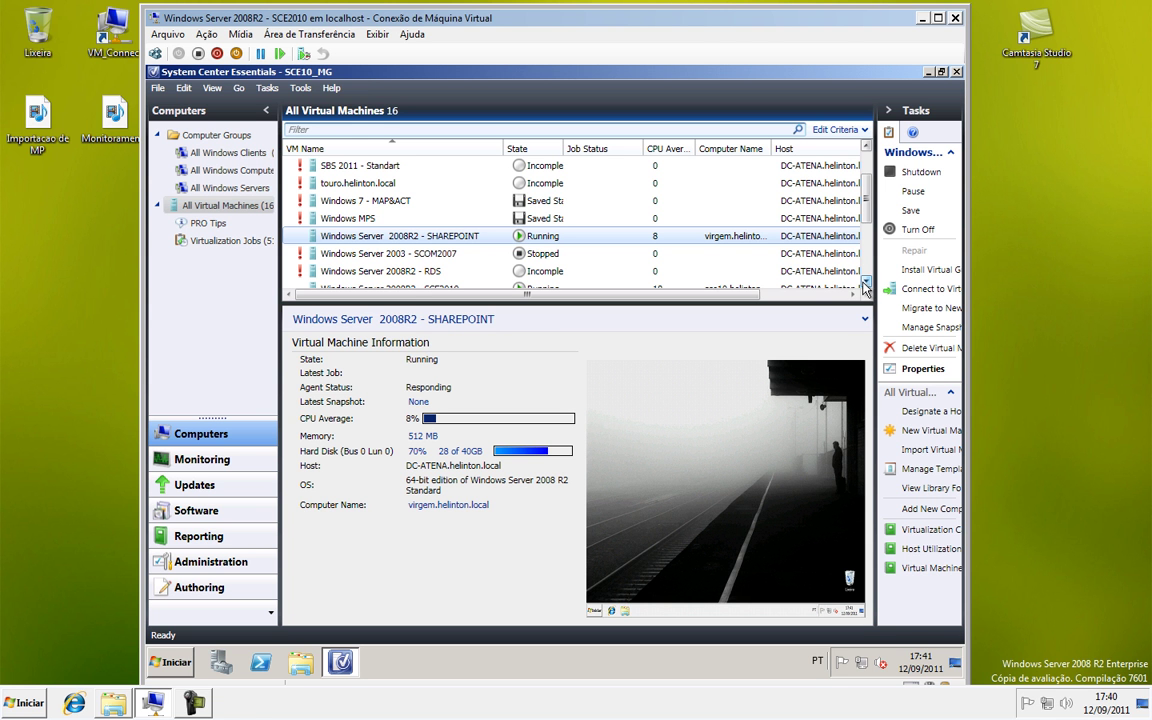
{"action": "left_click_drag", "start_coordinate": [874, 263], "coordinate": [729, 273]}
{"action": "left_click_drag", "start_coordinate": [647, 305], "coordinate": [640, 387]}
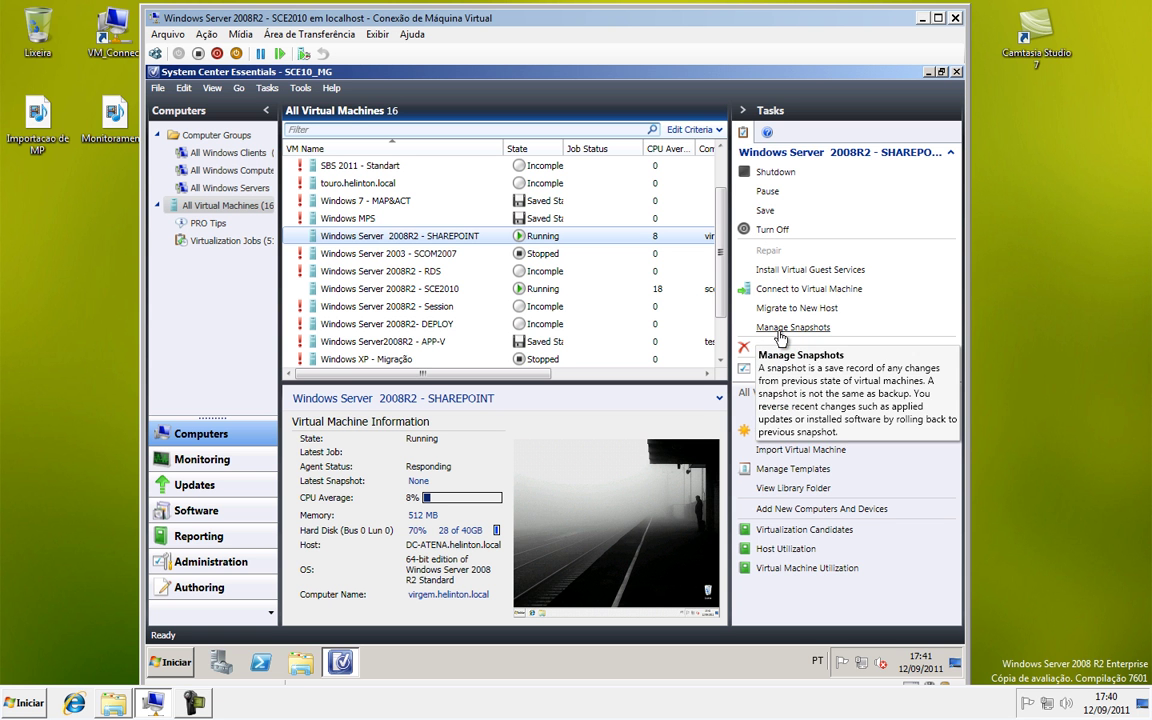
Step: Compare the details and available tasks of Windows MPS with those of Windows Server 2008R2 - SHAREPOINT
{"action": "left_click", "coordinate": [779, 337]}
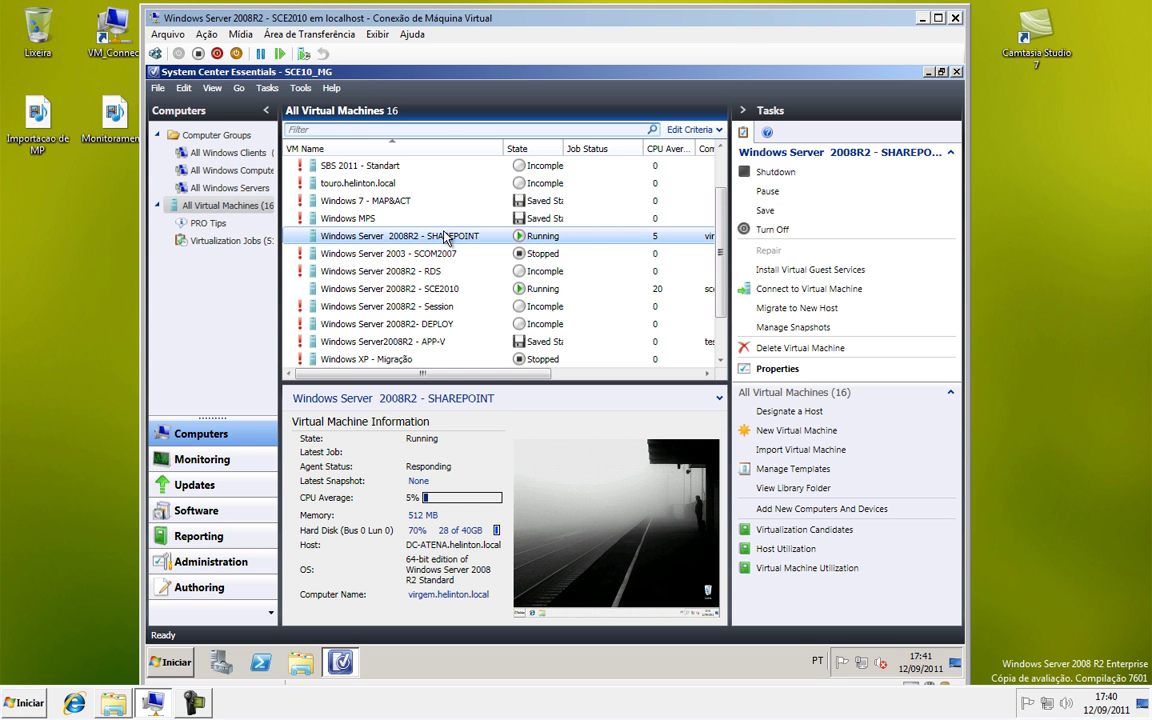
{"action": "left_click", "coordinate": [389, 219]}
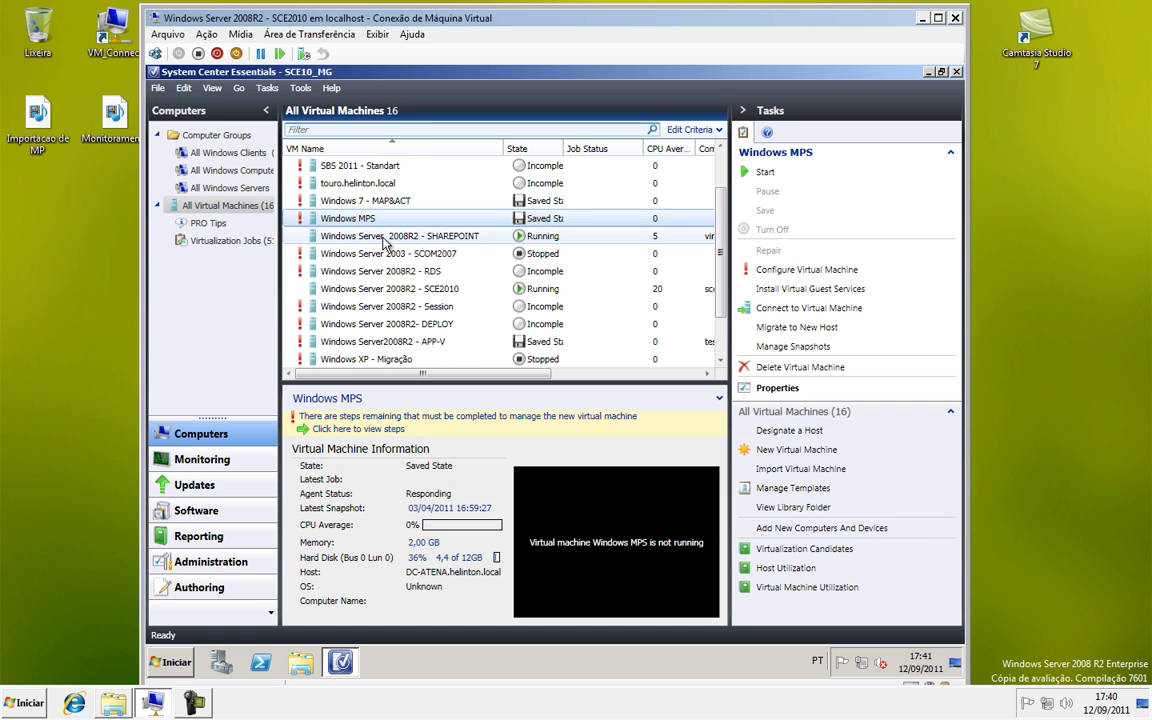
{"action": "left_click", "coordinate": [385, 238]}
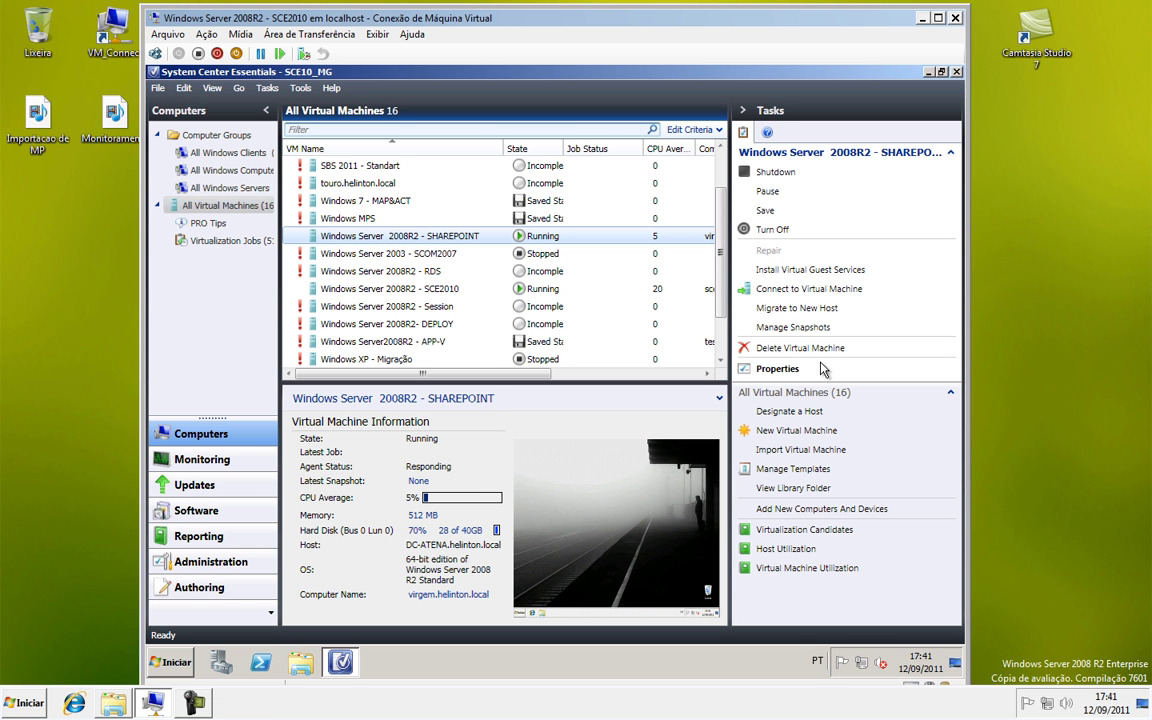
Step: Connect to the SHAREPOINT virtual machine, view its list of installed programs, and close the virtual machine viewer
{"action": "left_click", "coordinate": [828, 291]}
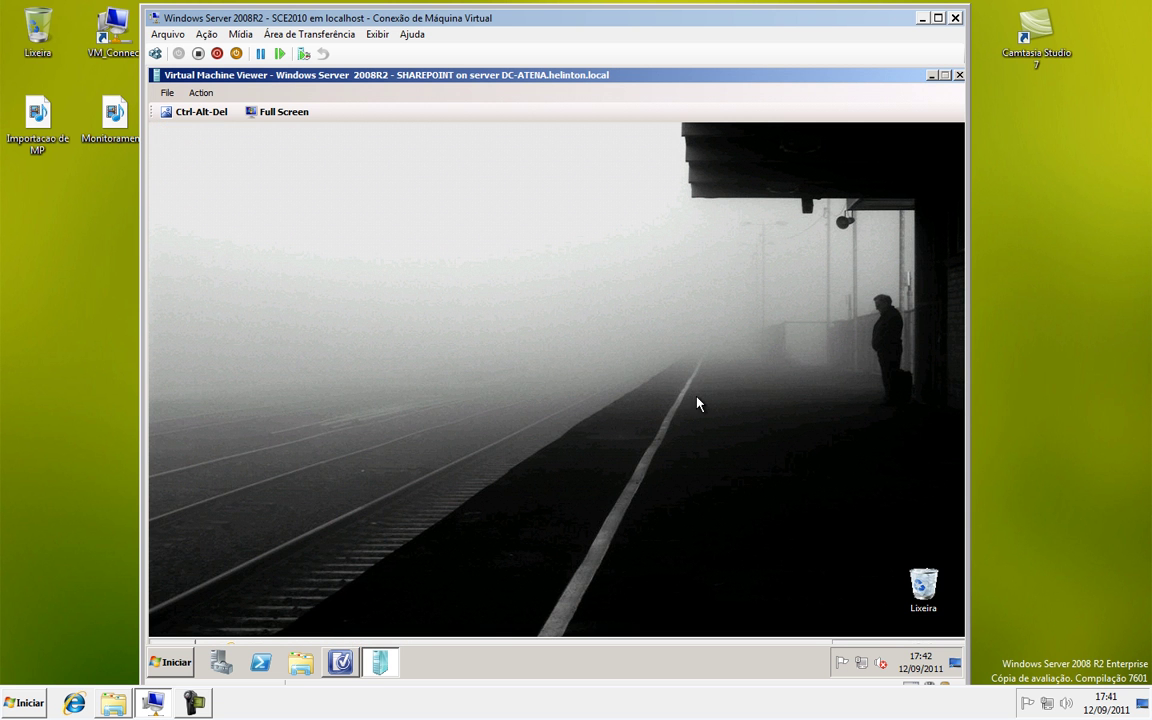
{"action": "left_click", "coordinate": [176, 661]}
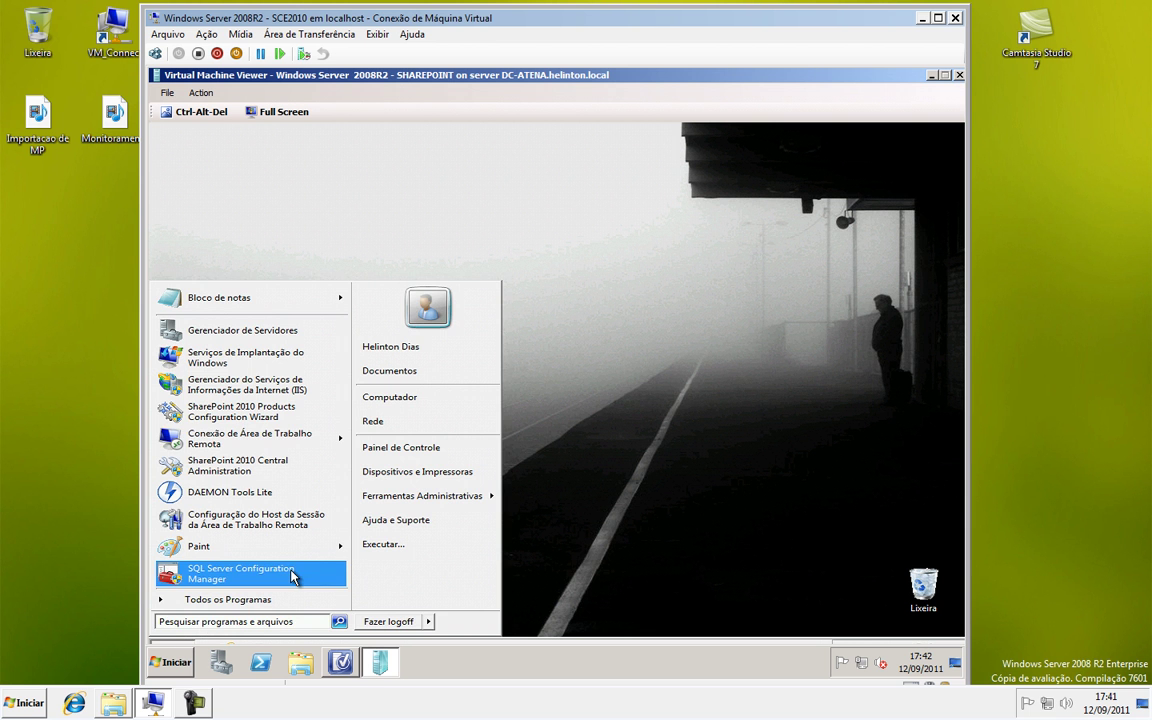
{"action": "left_click", "coordinate": [266, 606]}
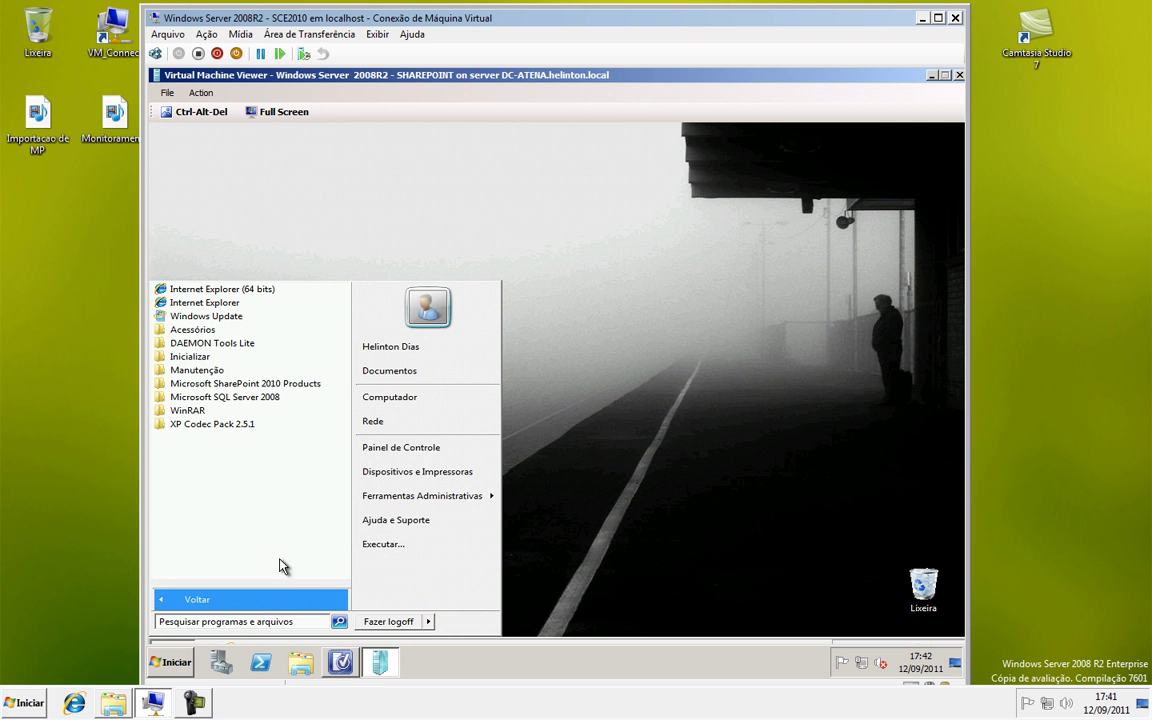
{"action": "left_click", "coordinate": [436, 214]}
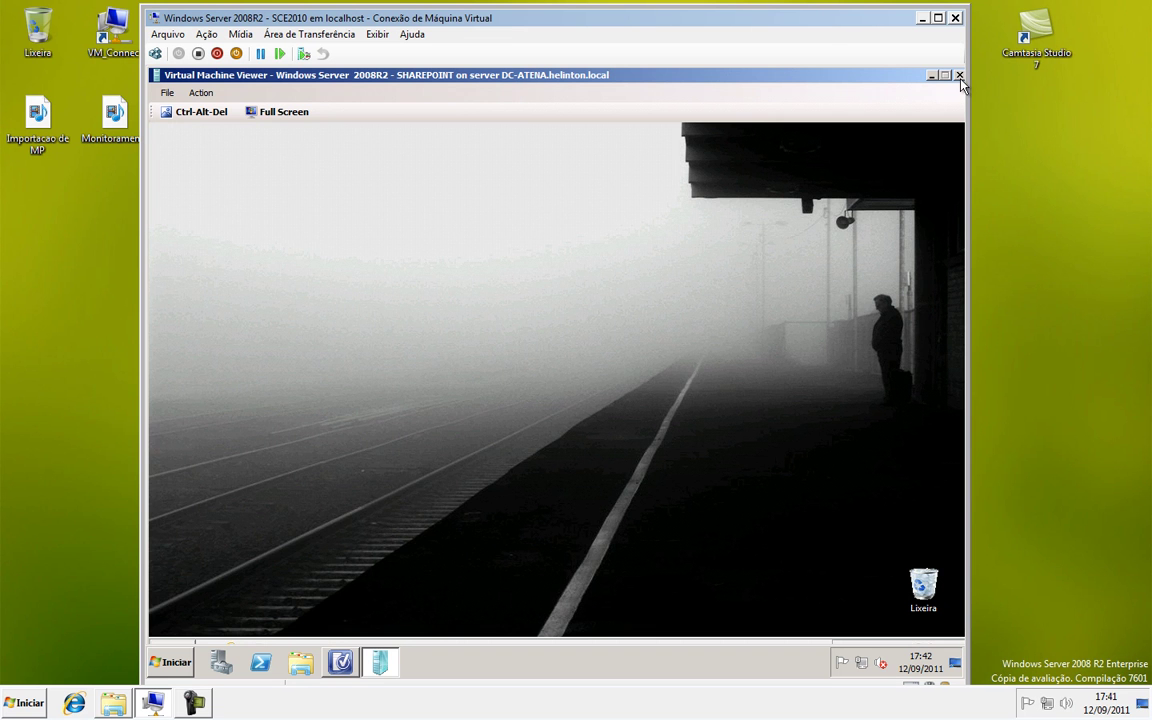
{"action": "left_click", "coordinate": [959, 76]}
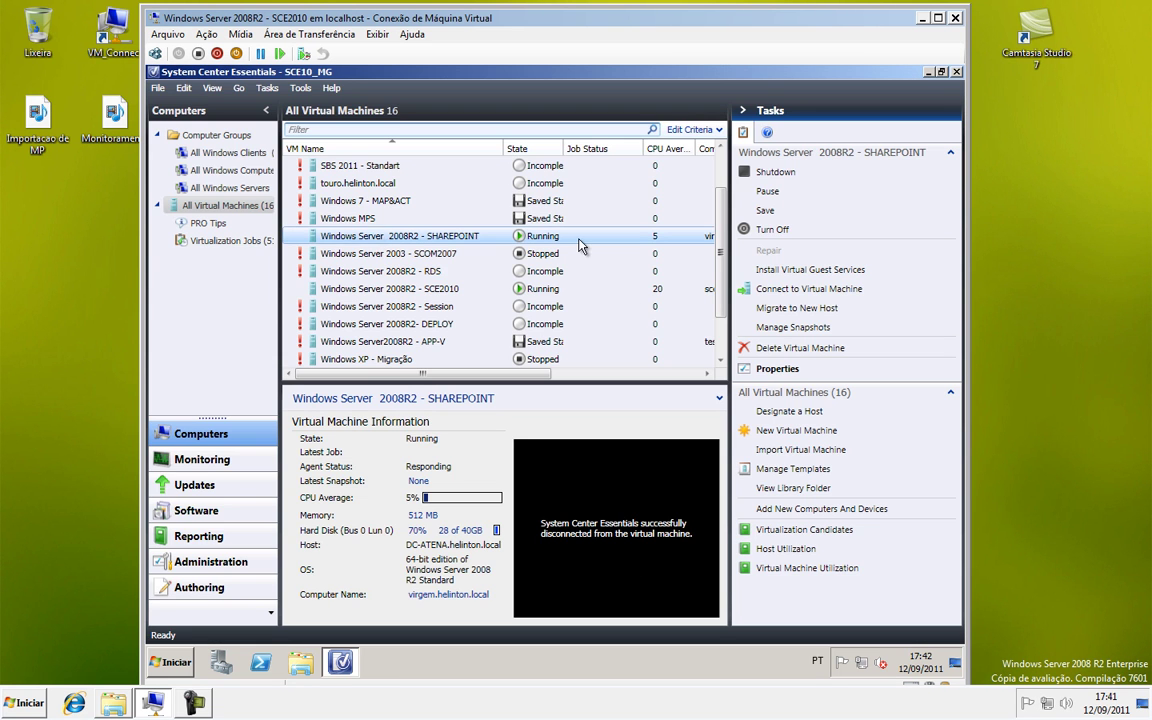
Step: View the snapshot manager and the new snapshot form for the SHAREPOINT virtual machine, closing both without saving
{"action": "left_click", "coordinate": [393, 242]}
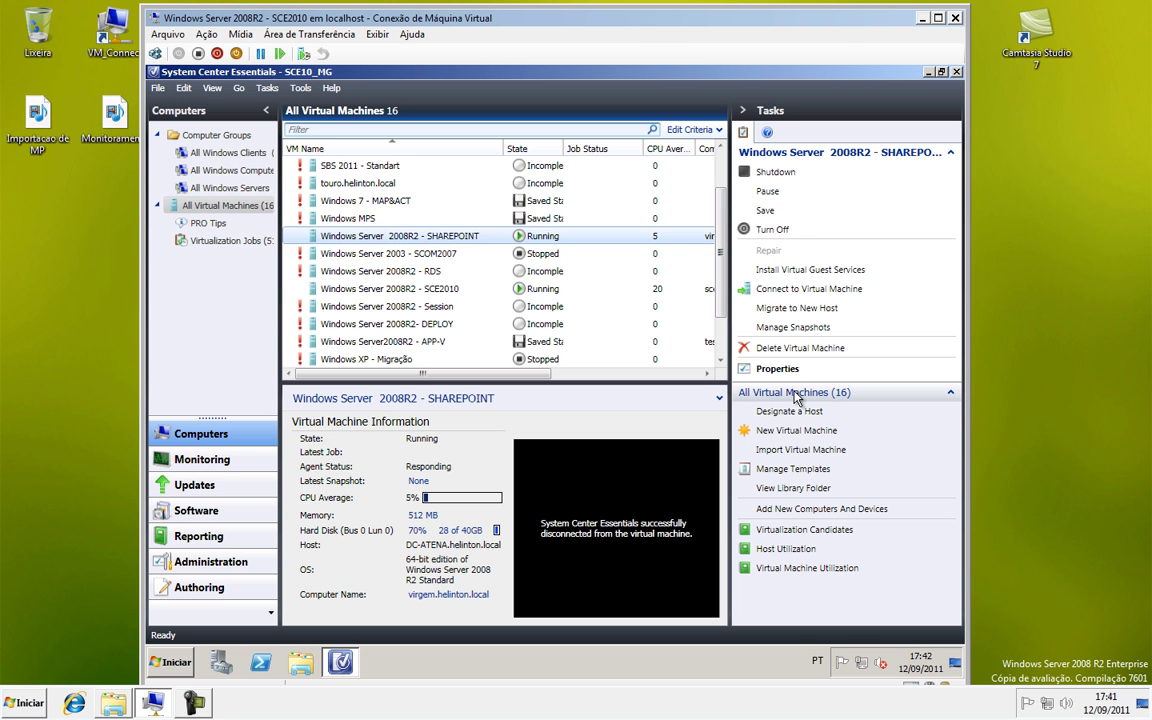
{"action": "left_click", "coordinate": [791, 328]}
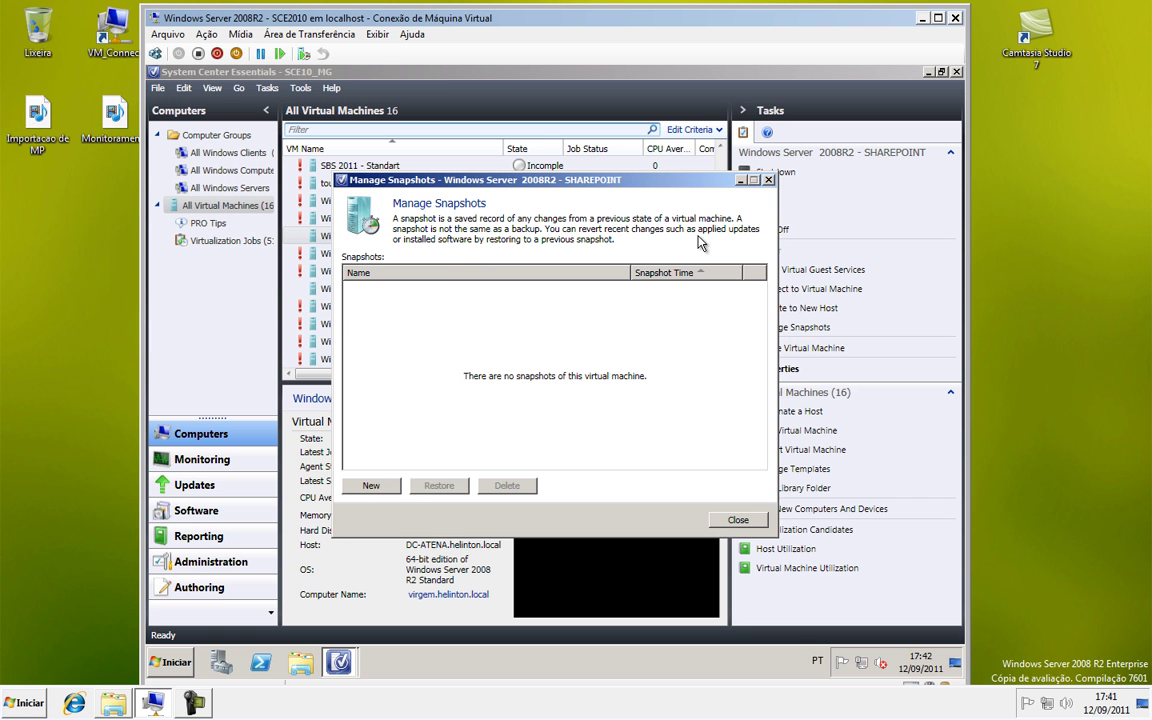
{"action": "left_click", "coordinate": [371, 486]}
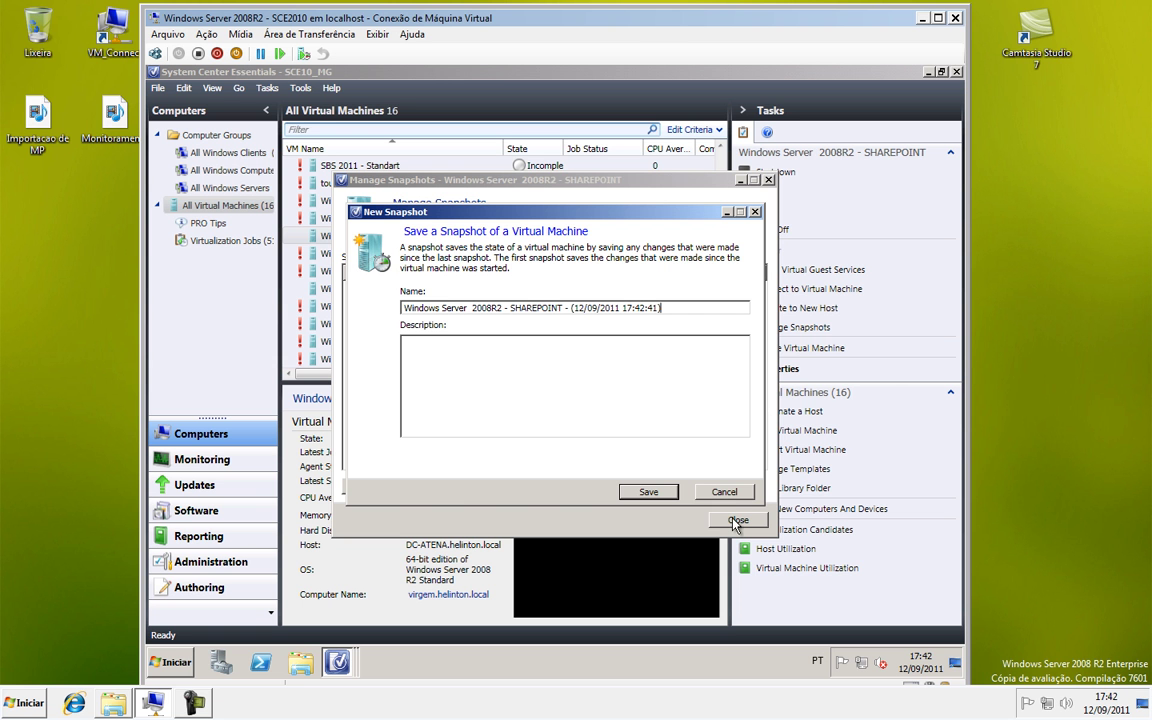
{"action": "left_click", "coordinate": [755, 212]}
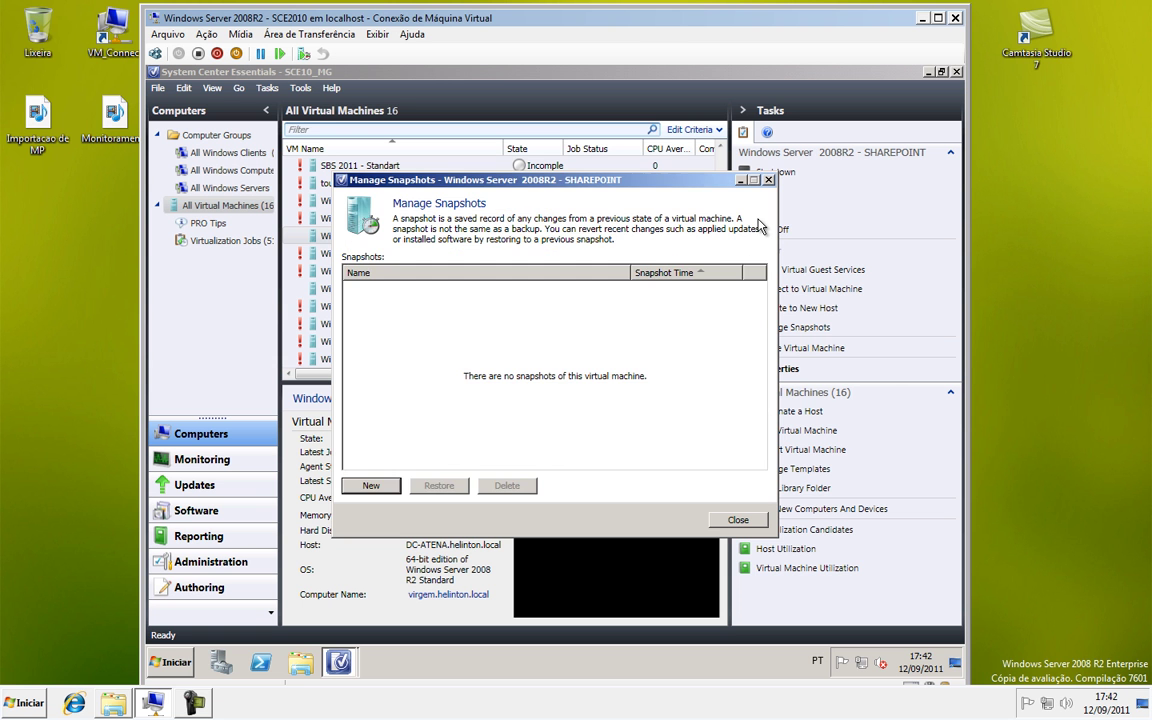
{"action": "left_click", "coordinate": [739, 520]}
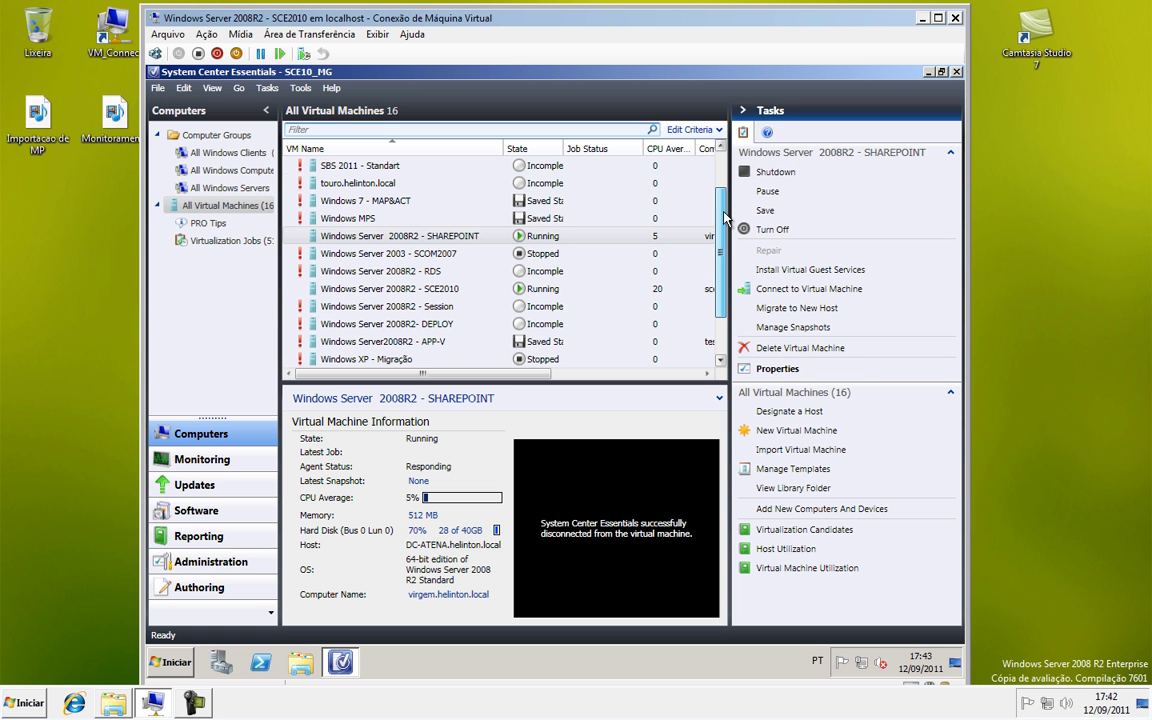
Step: Start creating a new virtual machine and review the templates, keeping 1 CPU - 2GB RAM - 16GB VHD
{"action": "scroll", "coordinate": [378, 233], "scroll_direction": "up", "scroll_amount": 1}
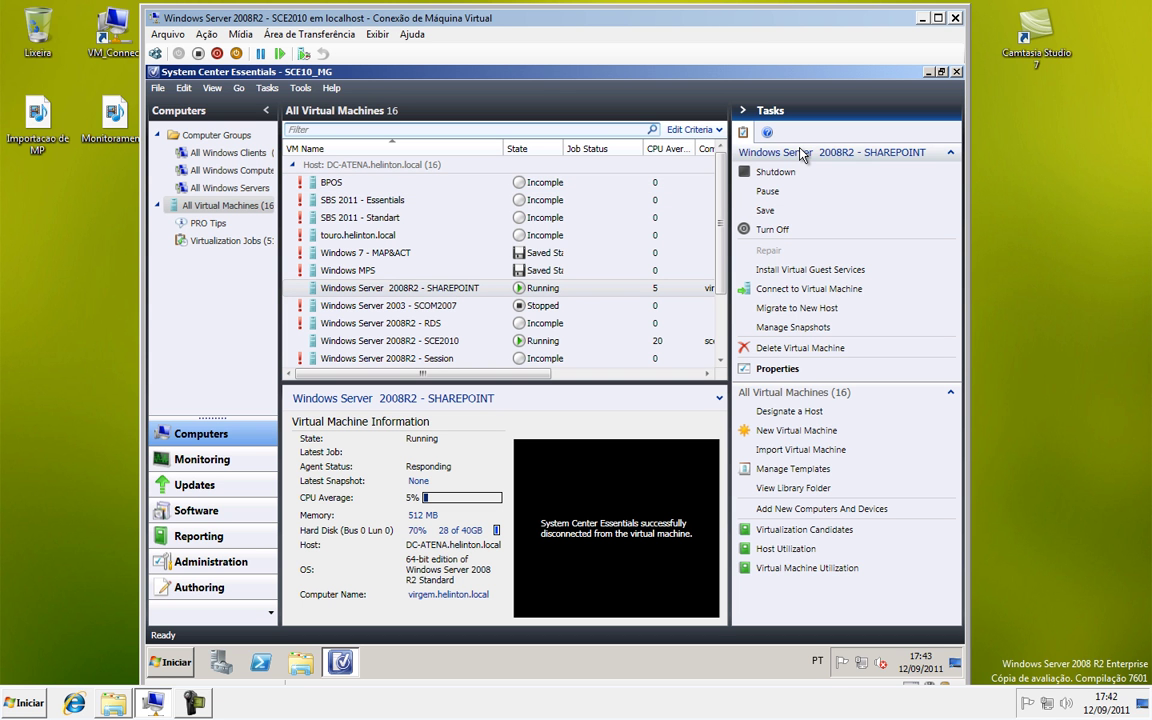
{"action": "left_click", "coordinate": [804, 434]}
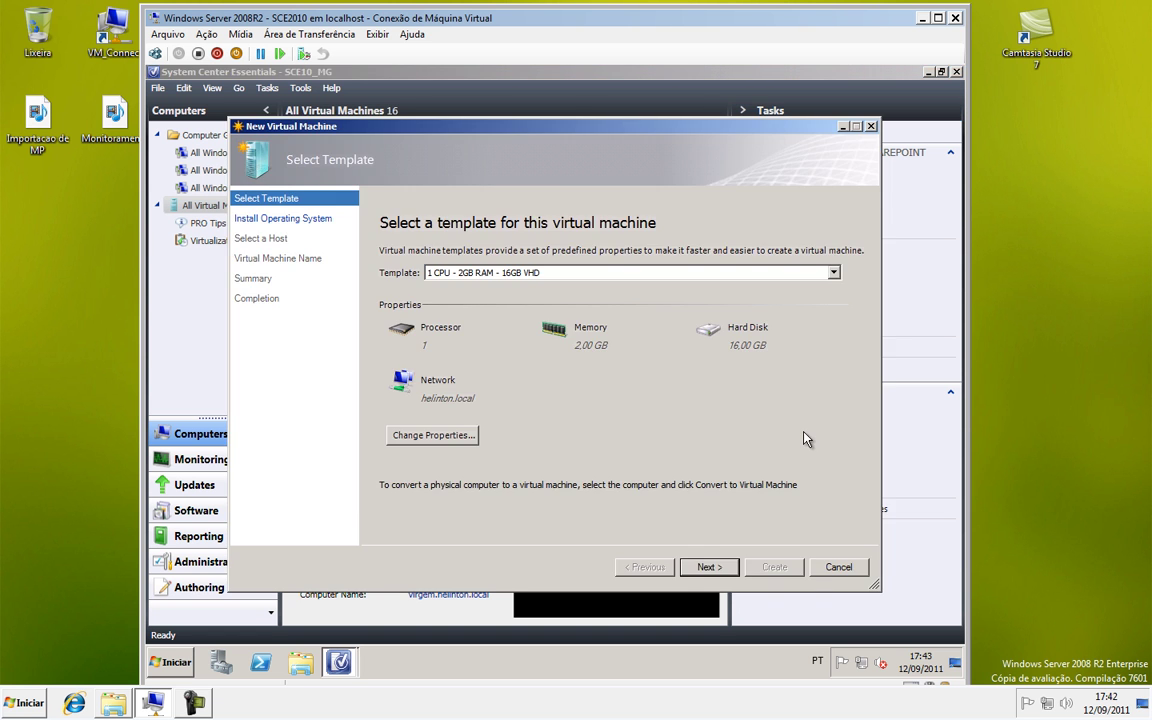
{"action": "left_click", "coordinate": [450, 273]}
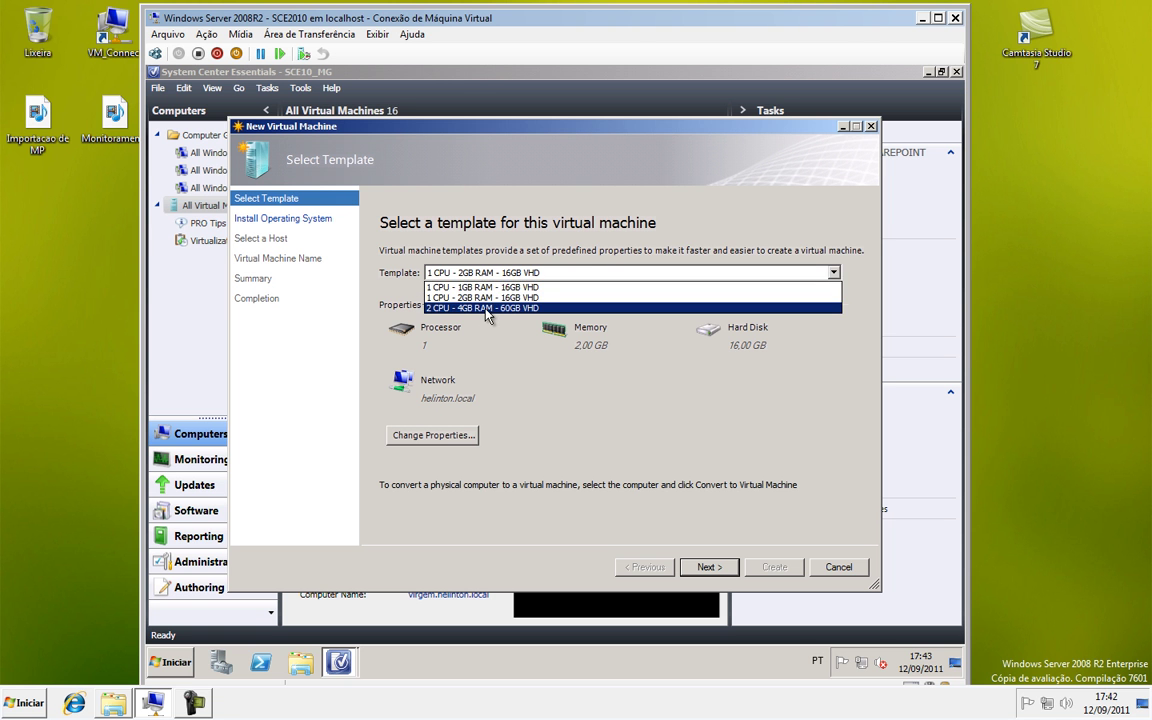
{"action": "left_click", "coordinate": [517, 210]}
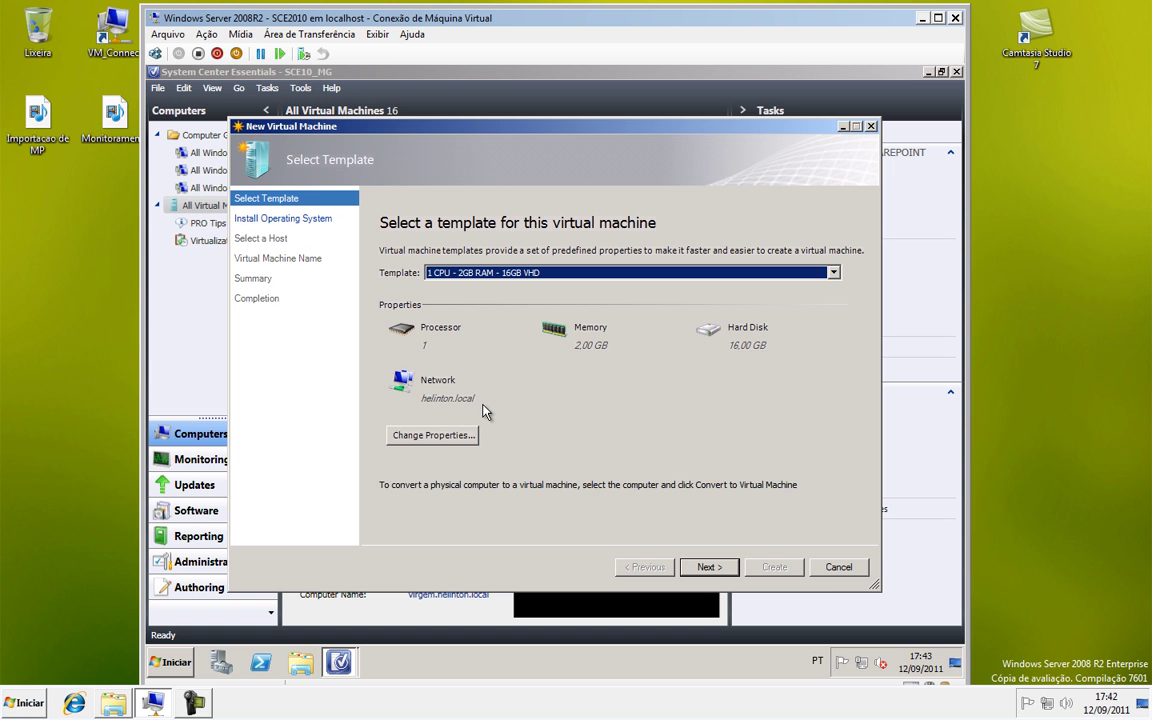
Step: Set the new virtual machine's network location to helinton.local in its hardware properties and proceed to operating system installation
{"action": "left_click", "coordinate": [453, 442]}
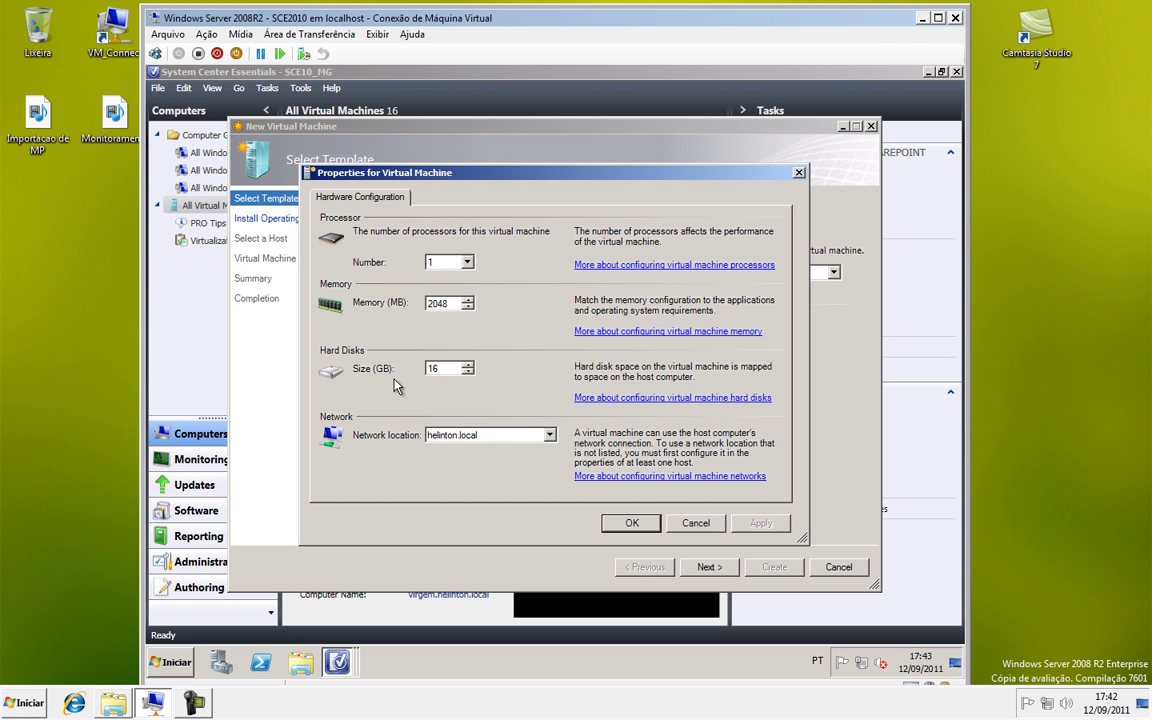
{"action": "left_click", "coordinate": [519, 436]}
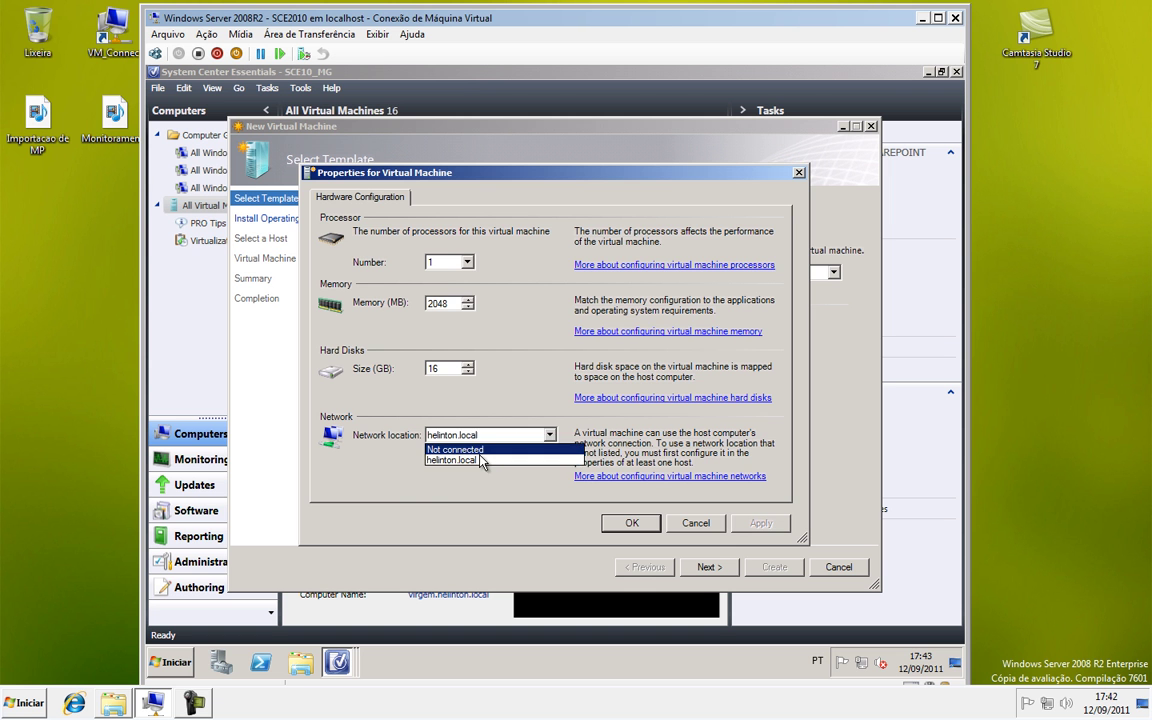
{"action": "left_click", "coordinate": [480, 461]}
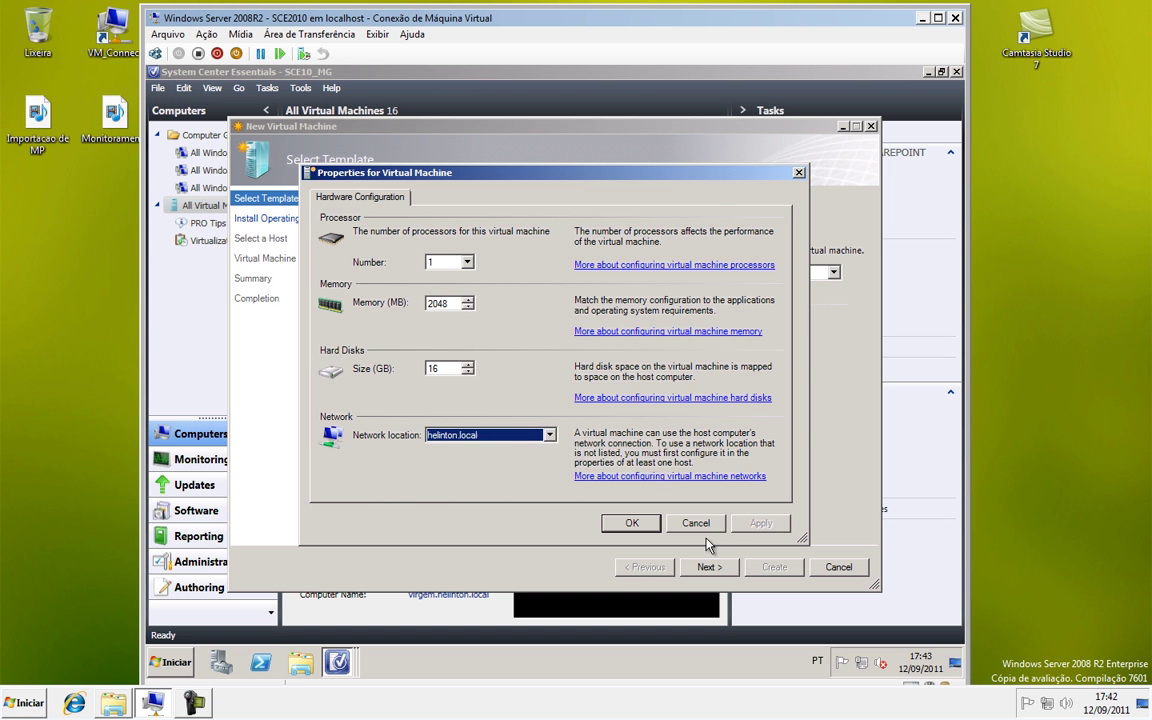
{"action": "left_click", "coordinate": [631, 523]}
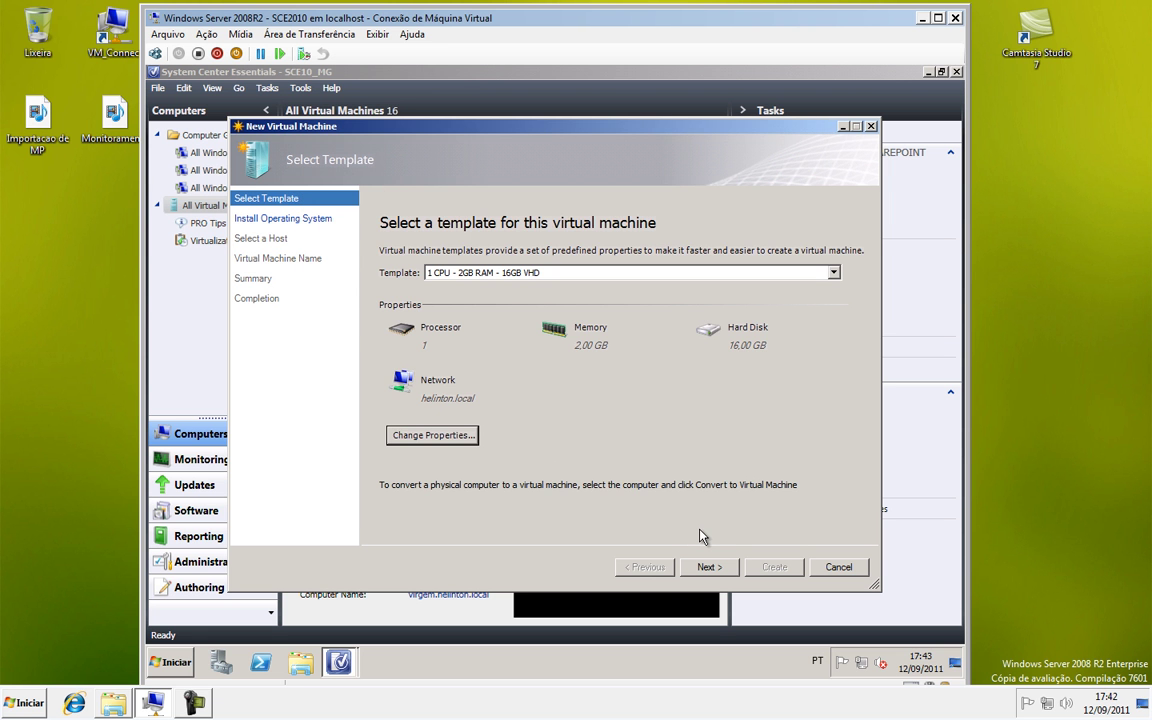
{"action": "left_click", "coordinate": [706, 567]}
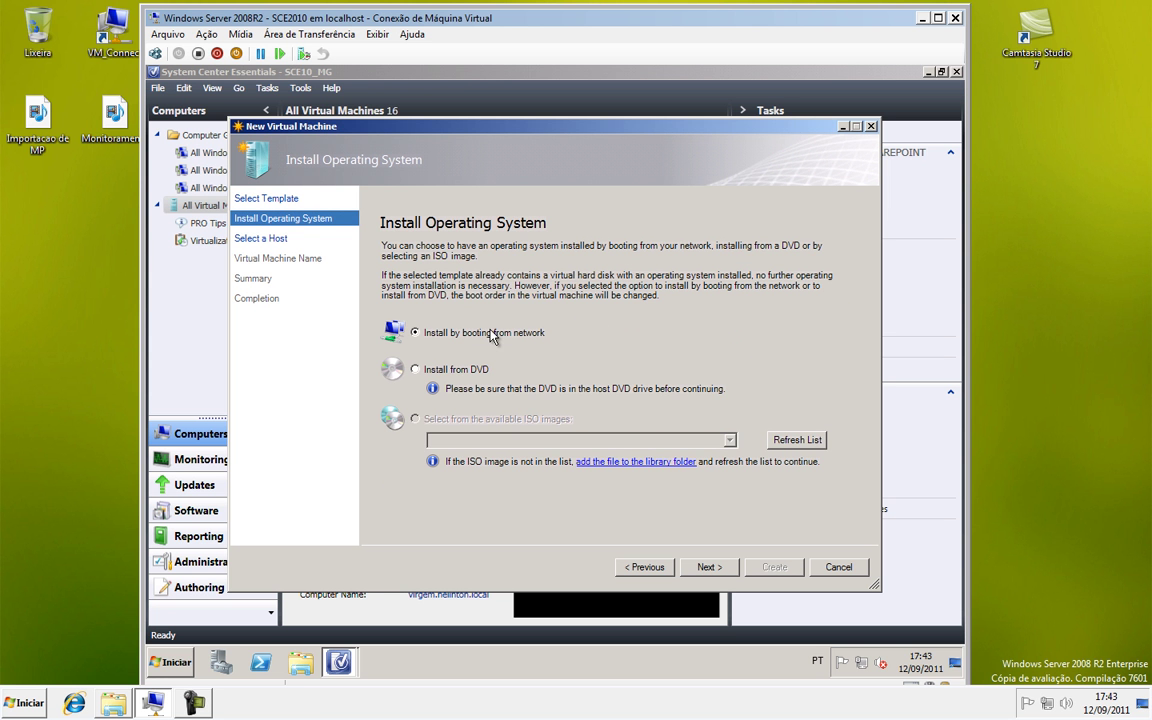
Step: Choose to install the operating system from DVD and open the library folder where ISO images are added
{"action": "left_click", "coordinate": [434, 372]}
{"action": "left_click", "coordinate": [606, 466]}
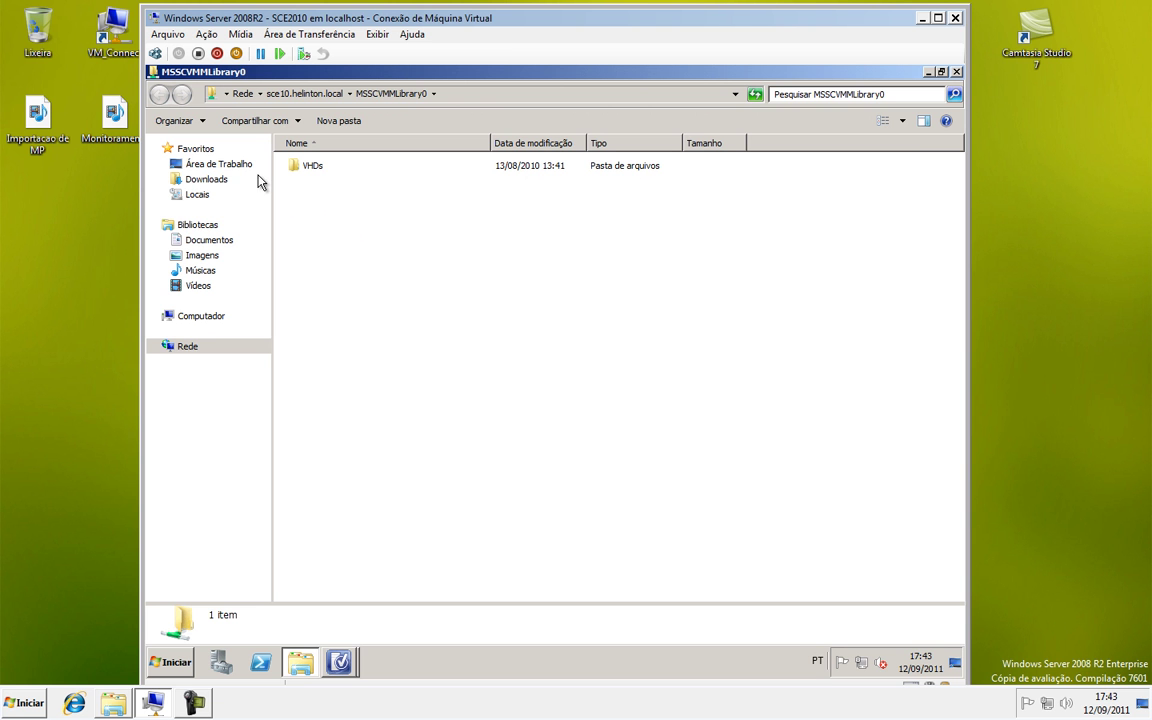
{"action": "left_click", "coordinate": [955, 72]}
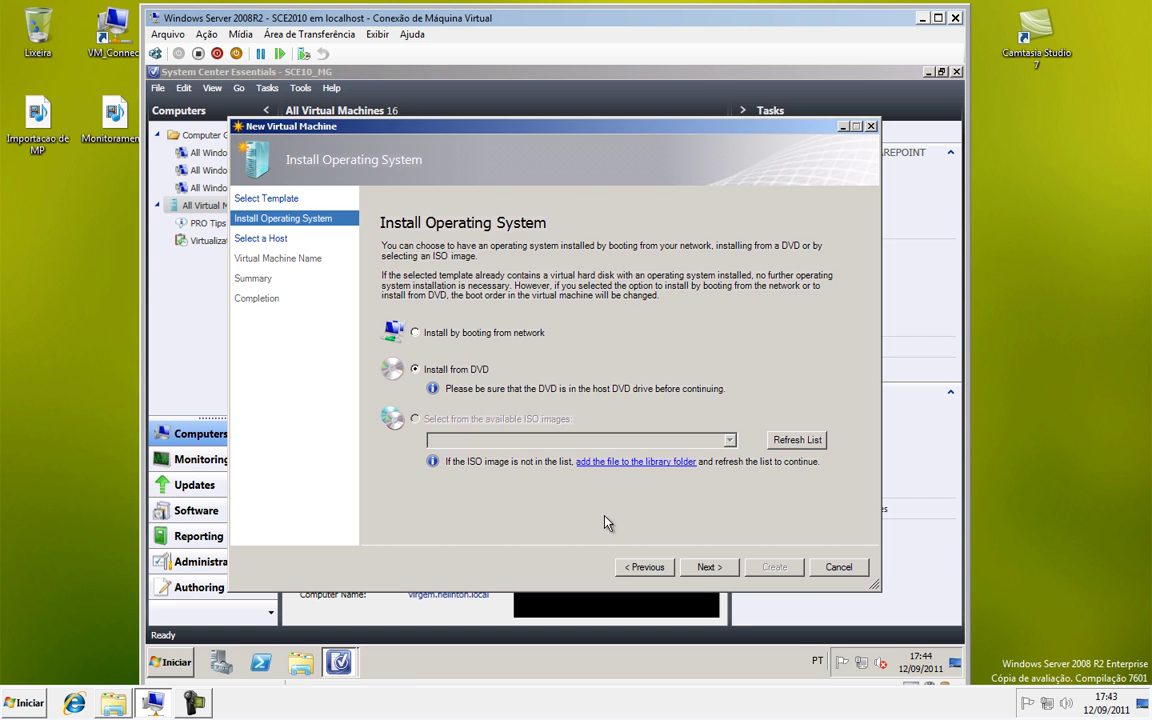
{"action": "left_click", "coordinate": [661, 466]}
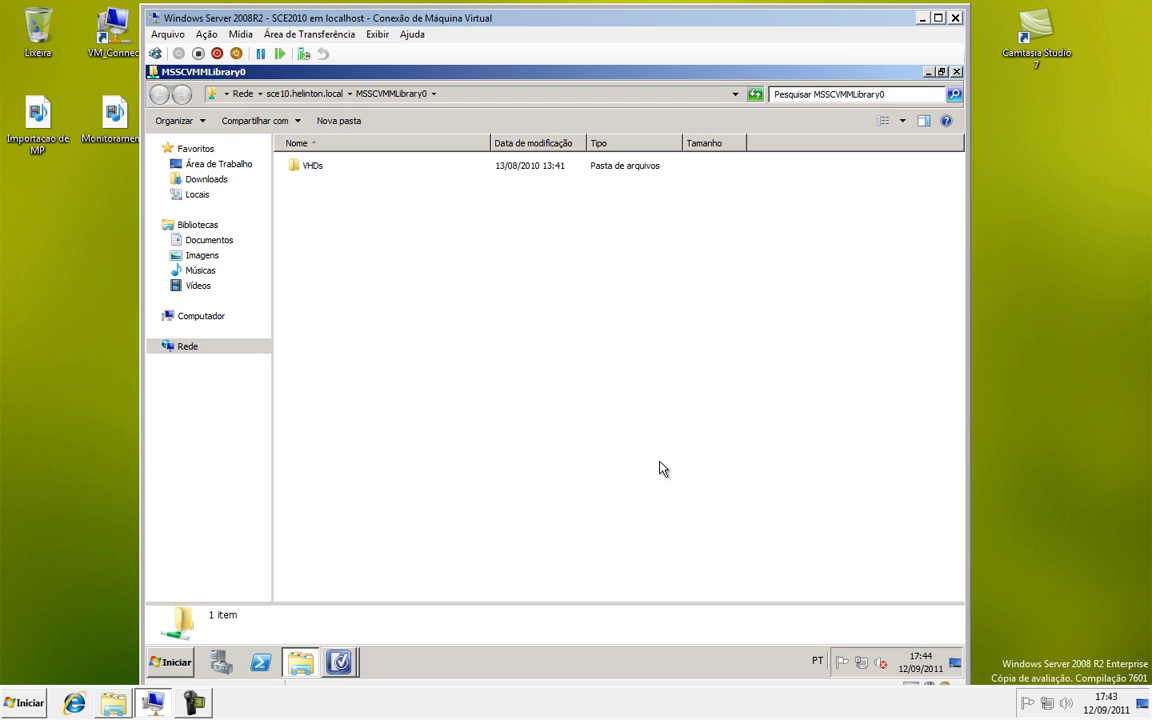
Step: Close the library folder, proceed to host selection, and examine the DC-ATENA host's details and compatibility criteria
{"action": "left_click", "coordinate": [957, 74]}
{"action": "left_click", "coordinate": [610, 478]}
{"action": "left_click", "coordinate": [958, 74]}
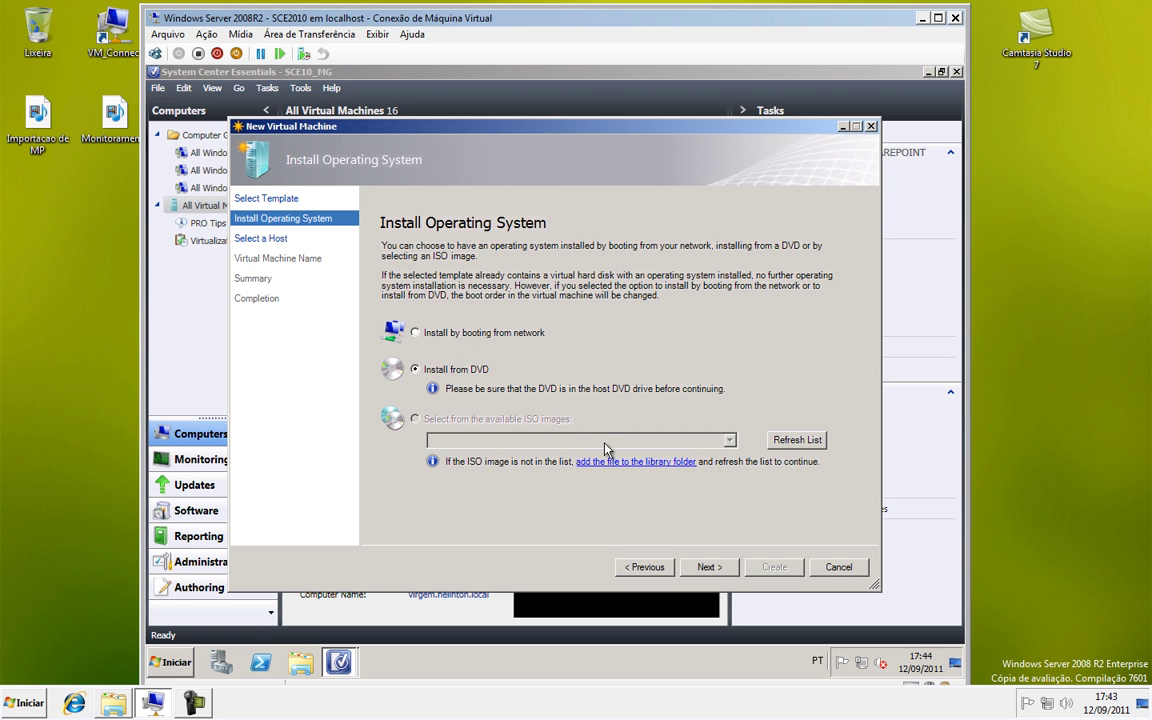
{"action": "left_click", "coordinate": [707, 567]}
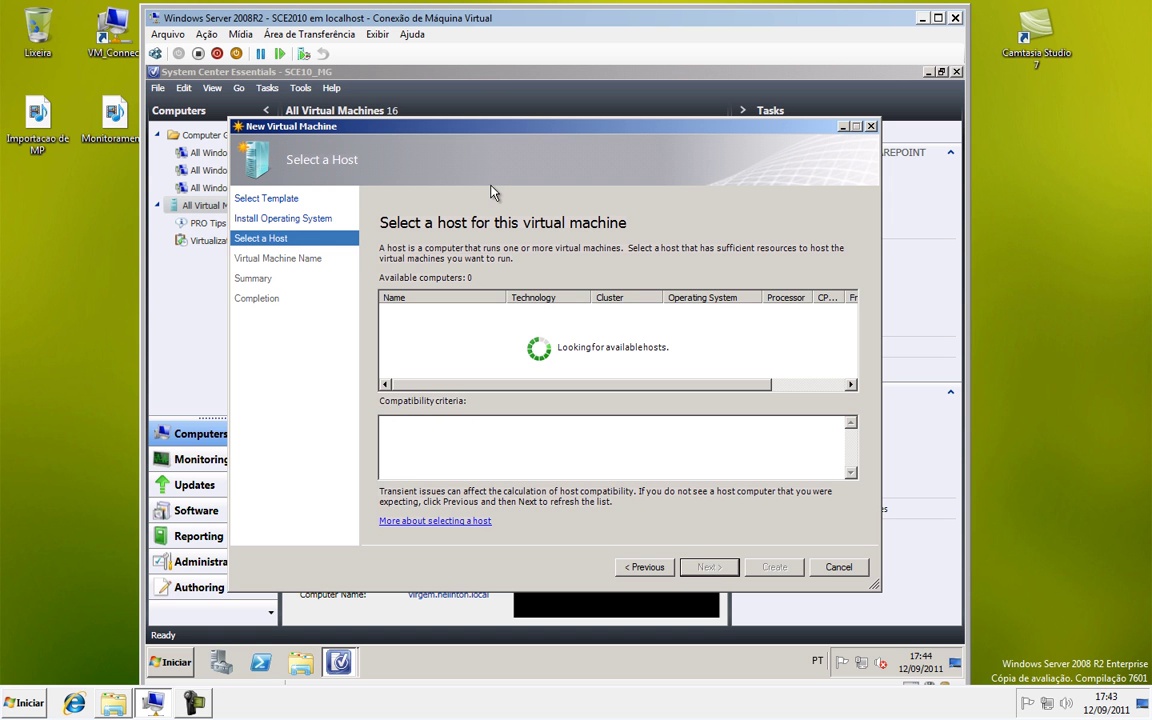
{"action": "left_click", "coordinate": [772, 385]}
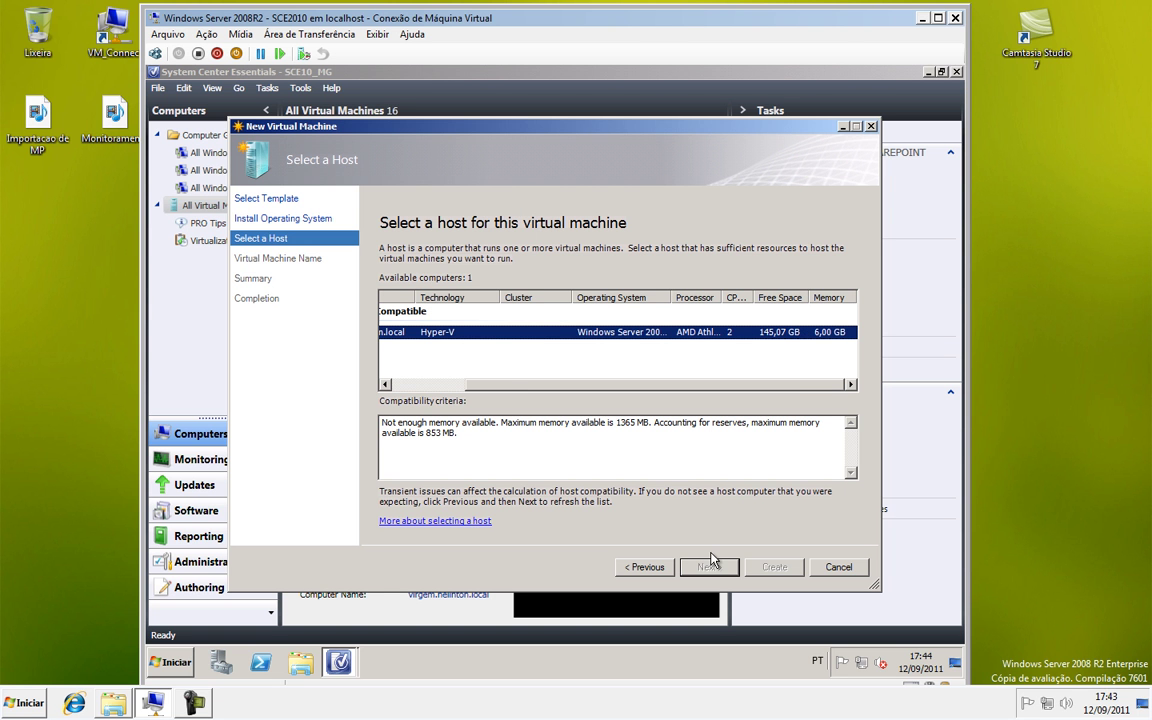
{"action": "left_click", "coordinate": [437, 385]}
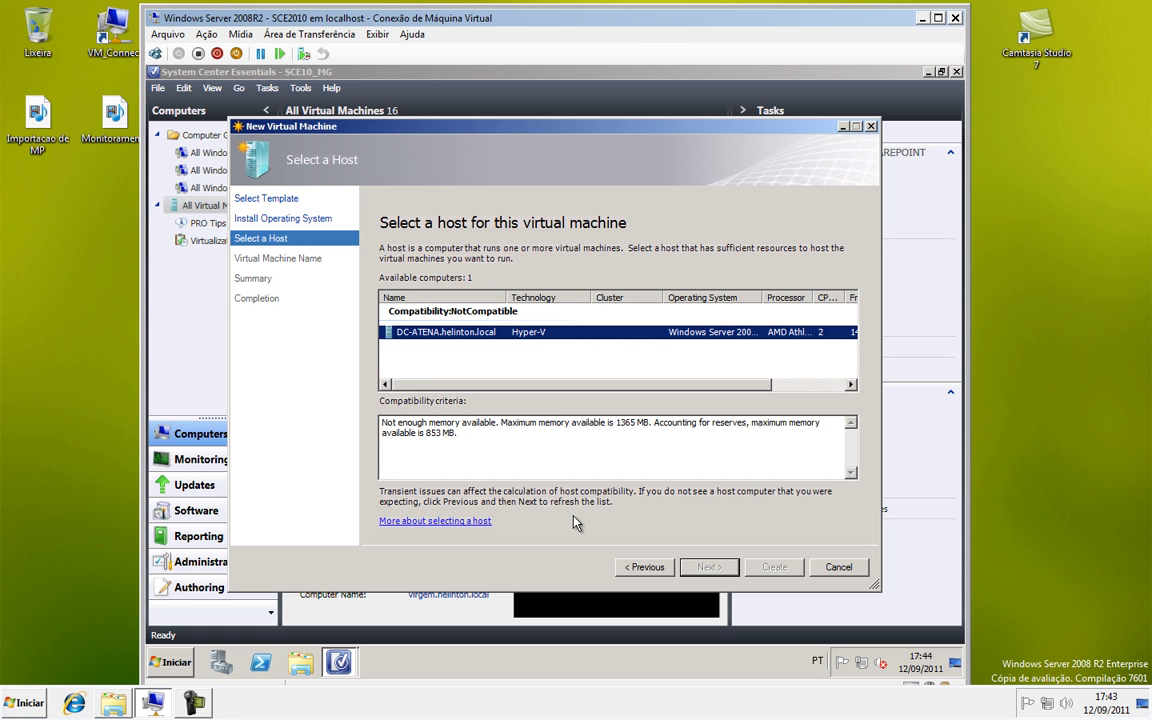
{"action": "left_click_drag", "start_coordinate": [606, 422], "coordinate": [645, 426]}
{"action": "left_click", "coordinate": [654, 428]}
Step: Return to the template properties, set the virtual machine's memory to 256 MB, and proceed to host selection with DVD installation kept
{"action": "left_click", "coordinate": [644, 569]}
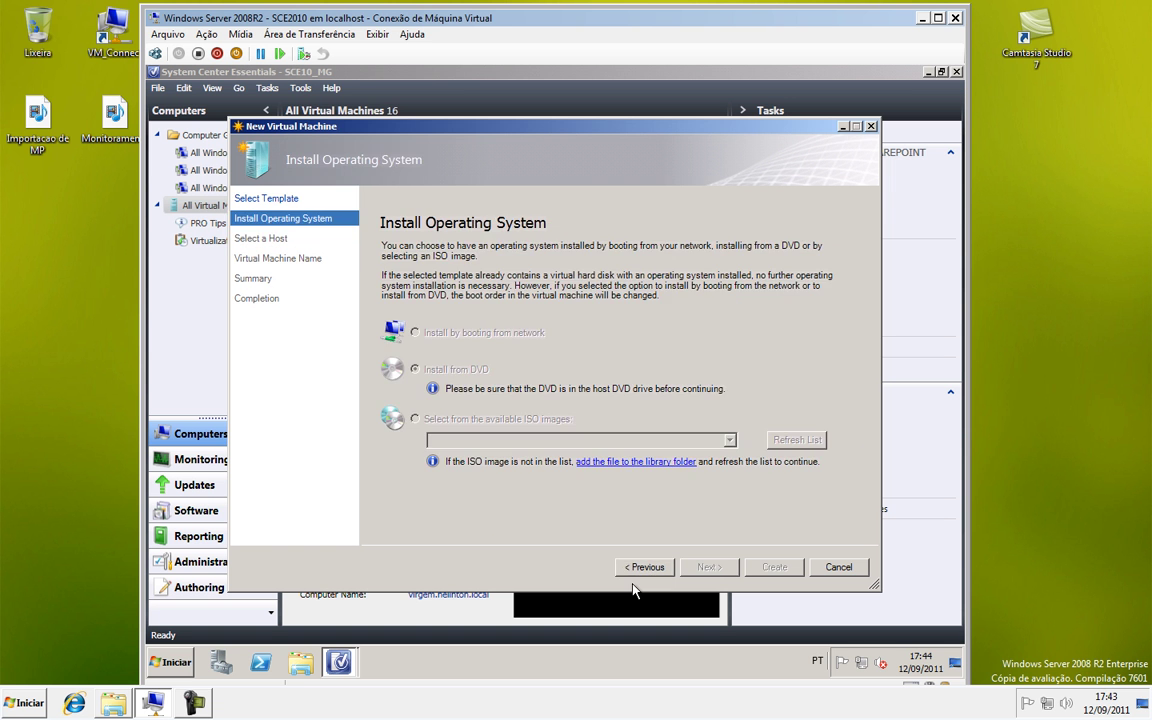
{"action": "left_click", "coordinate": [644, 567]}
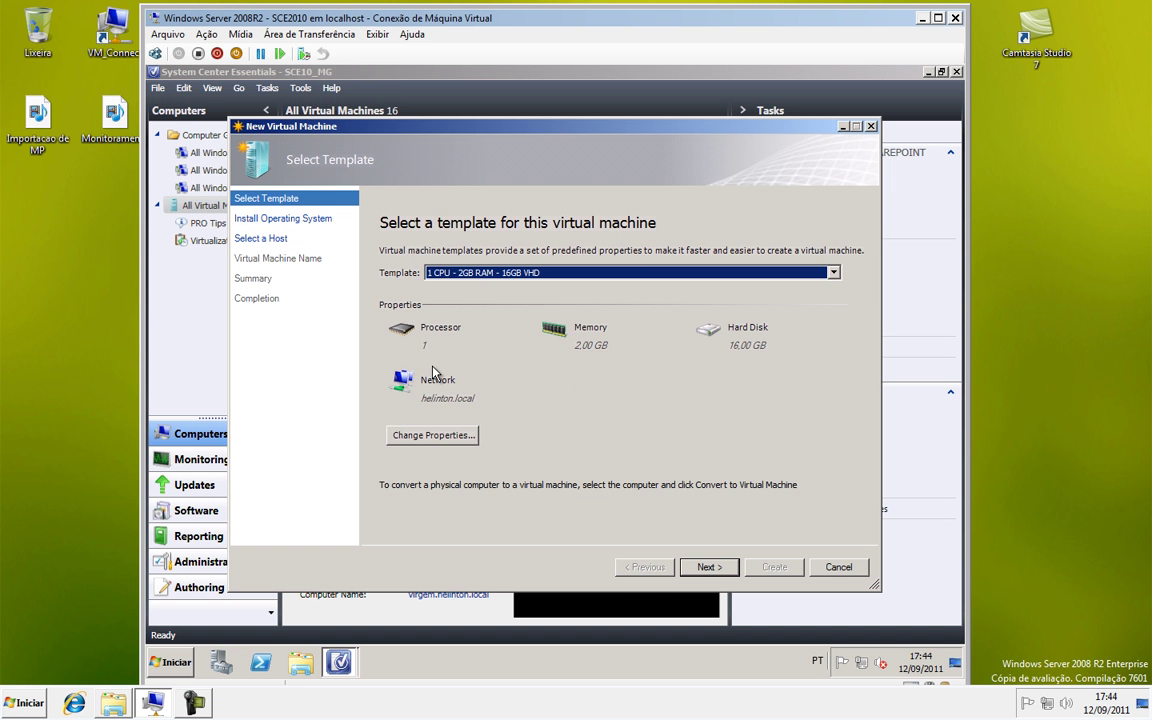
{"action": "left_click", "coordinate": [452, 436]}
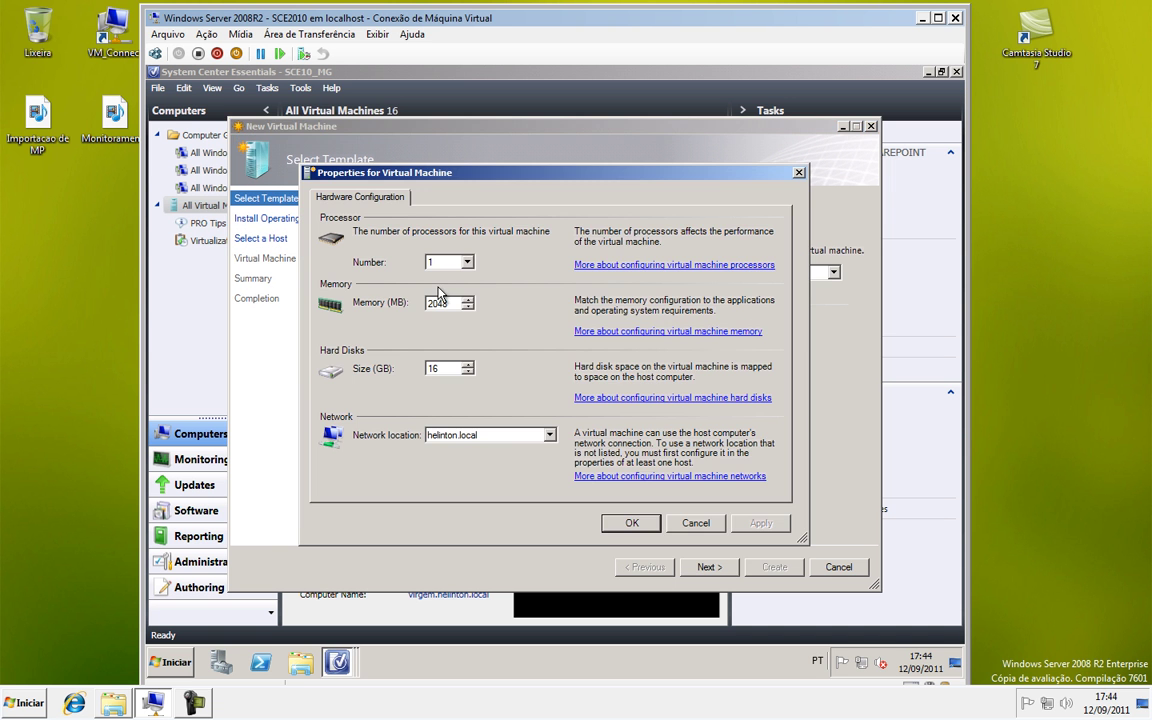
{"action": "double_click", "coordinate": [437, 302]}
{"action": "type", "text": "256"}
{"action": "left_click", "coordinate": [631, 525]}
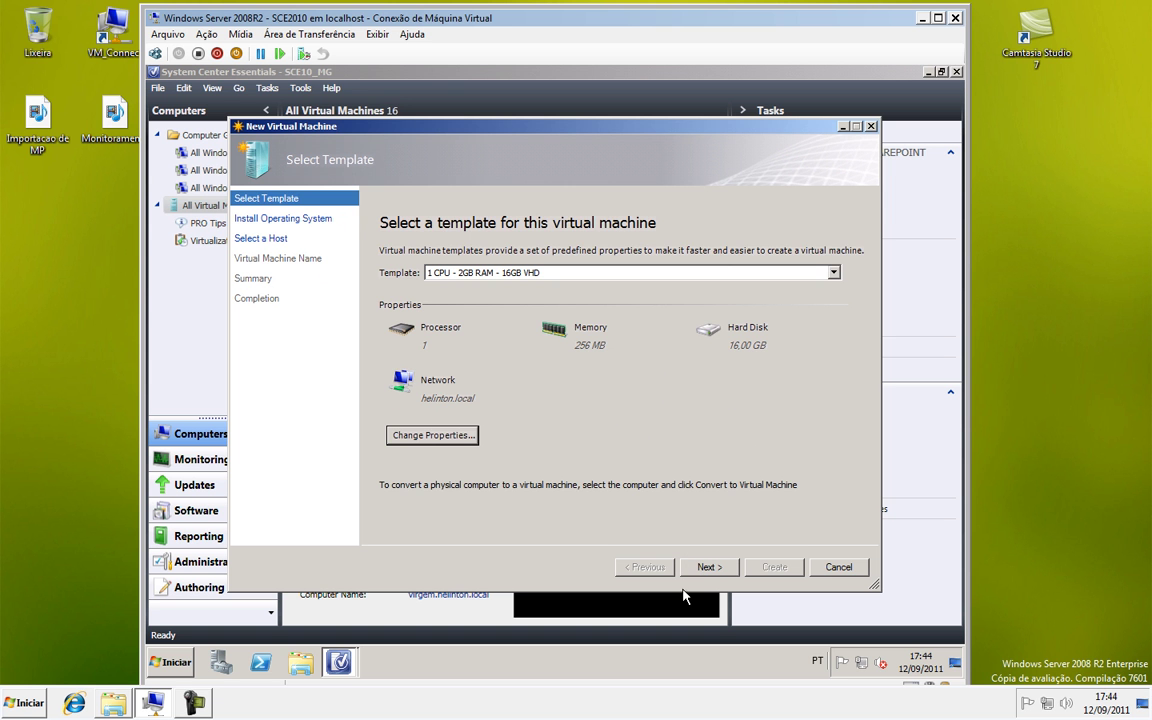
{"action": "left_click", "coordinate": [708, 567]}
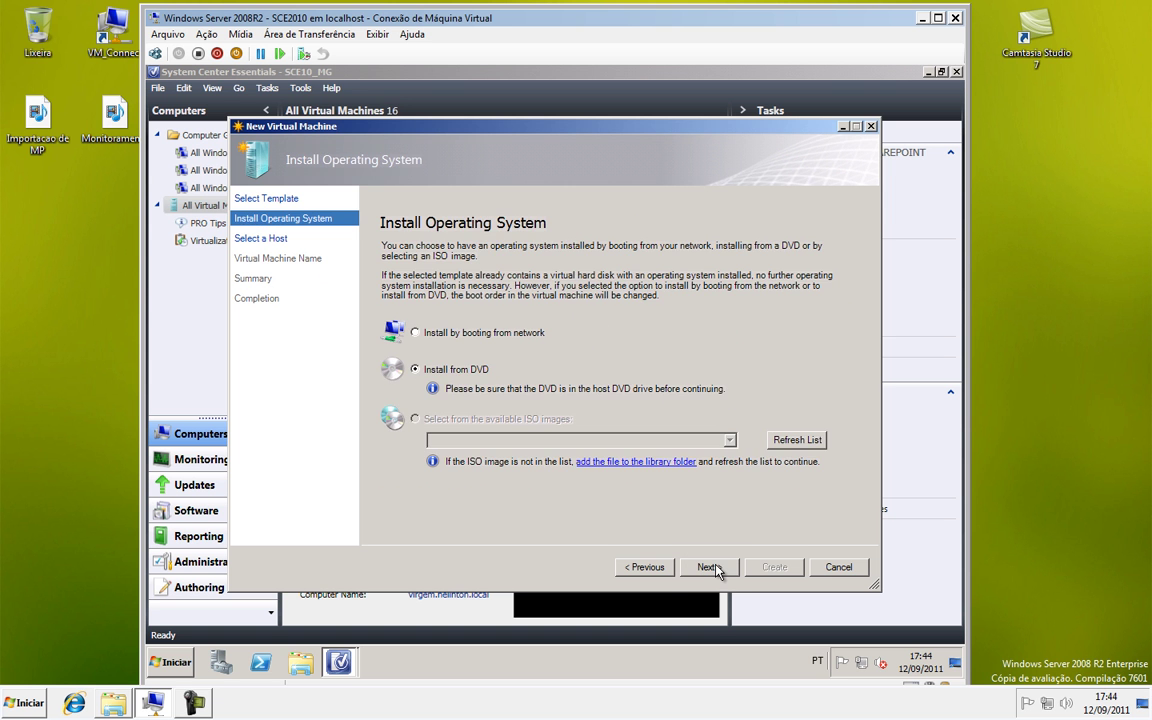
{"action": "left_click", "coordinate": [708, 567]}
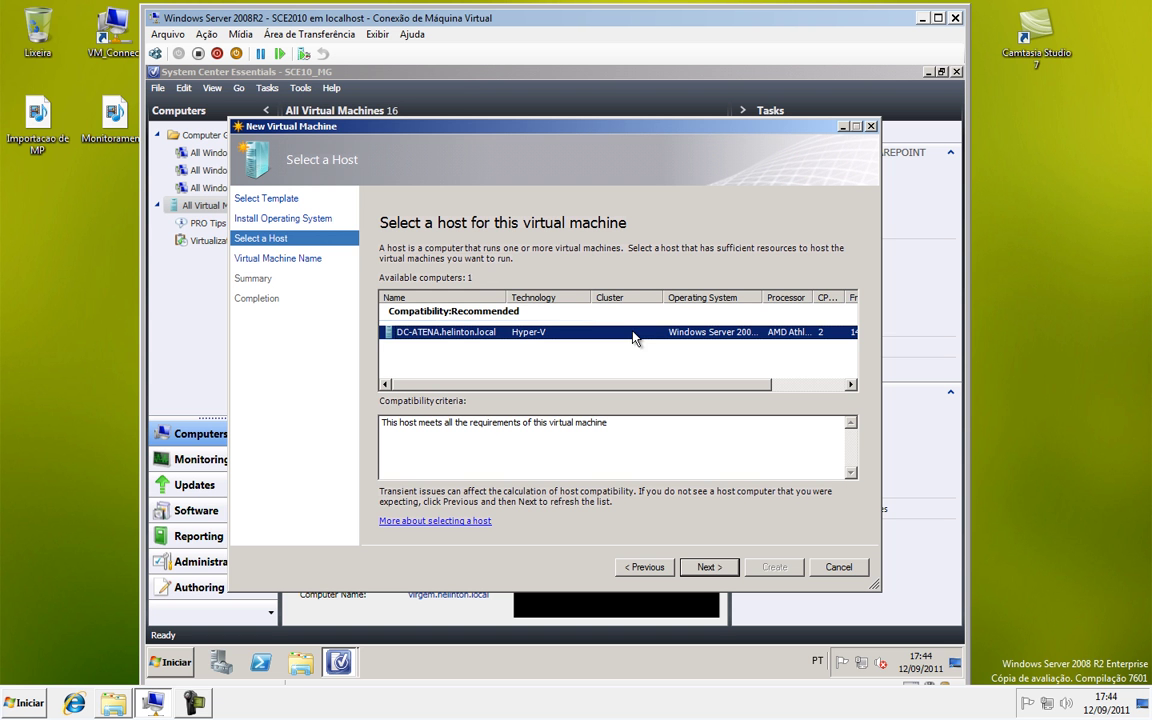
Step: Name the virtual machine Windows 7 VDI on the DC-ATENA host, and cancel its creation from the summary
{"action": "left_click", "coordinate": [720, 567]}
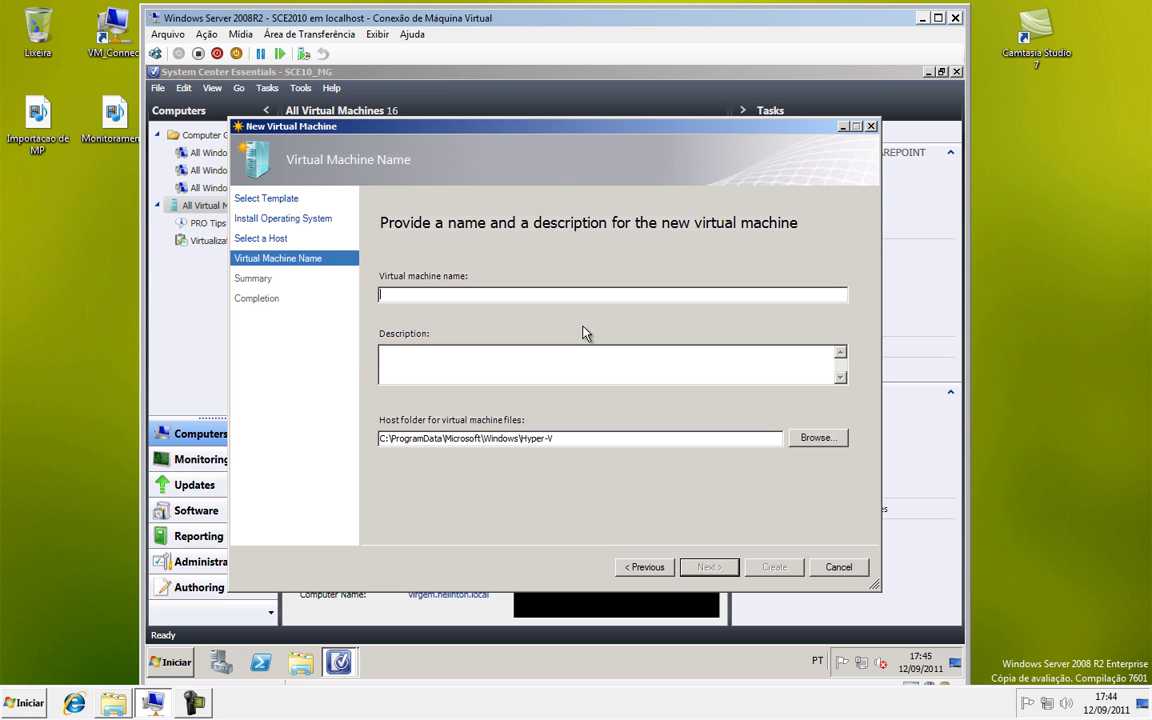
{"action": "type", "text": "Windows 7 VDI"}
{"action": "key", "text": "Tab"}
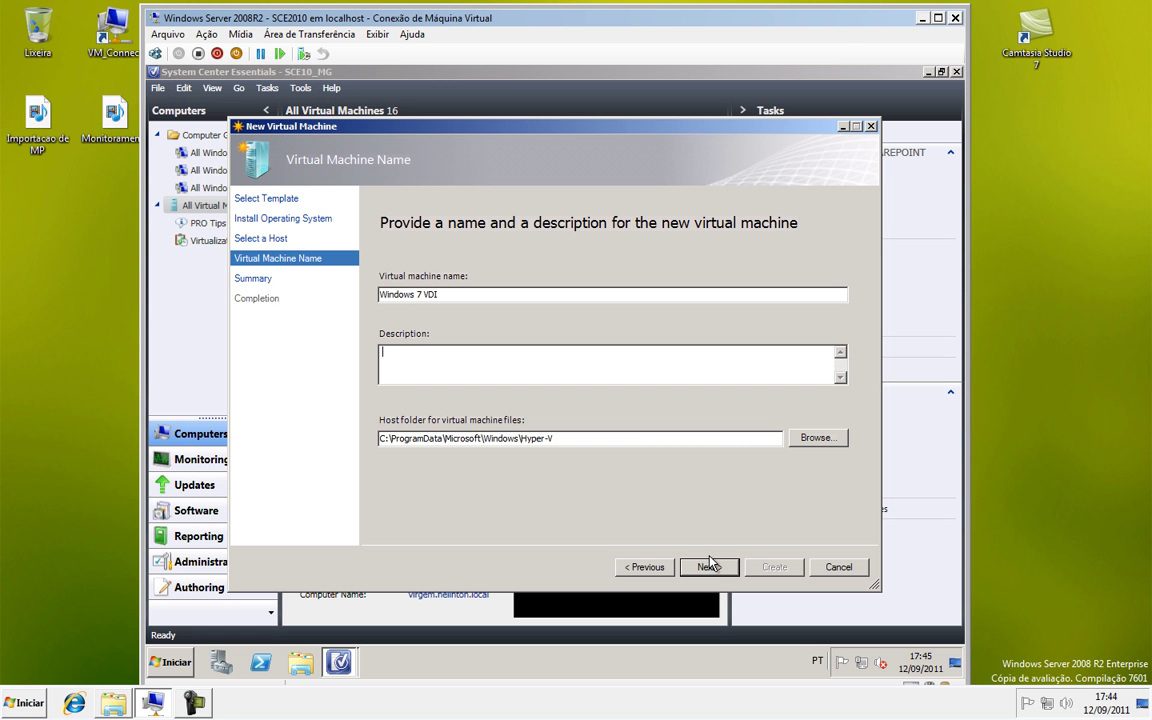
{"action": "left_click", "coordinate": [710, 566]}
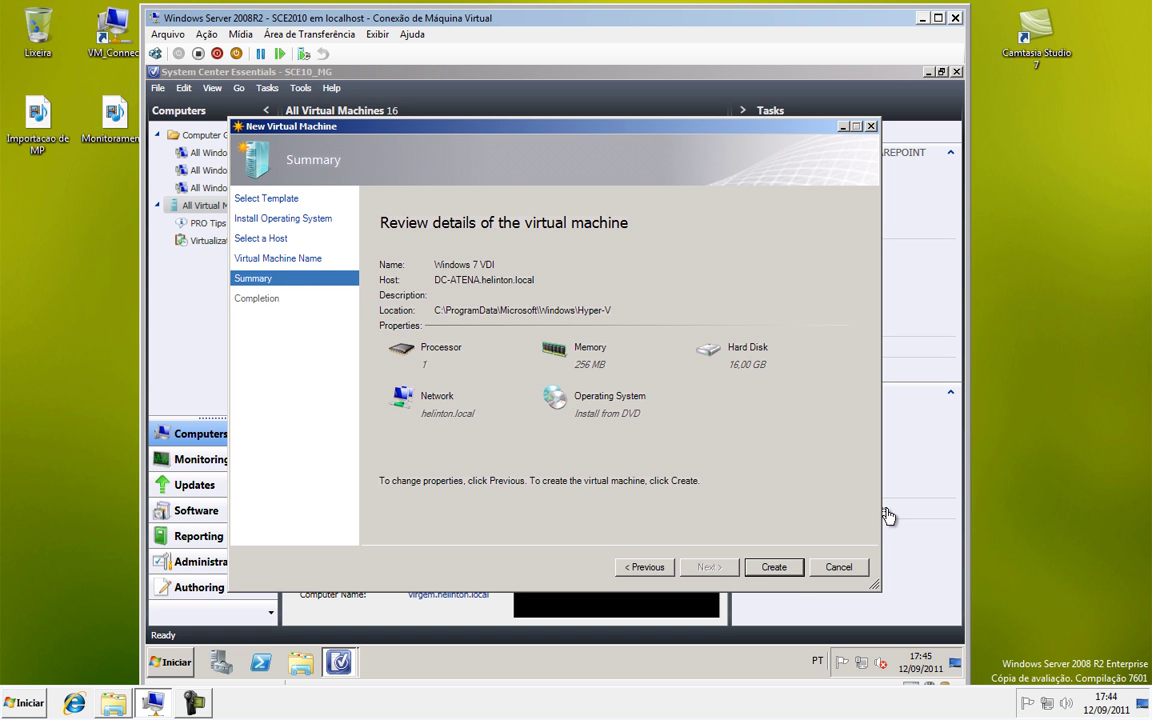
{"action": "left_click", "coordinate": [840, 567]}
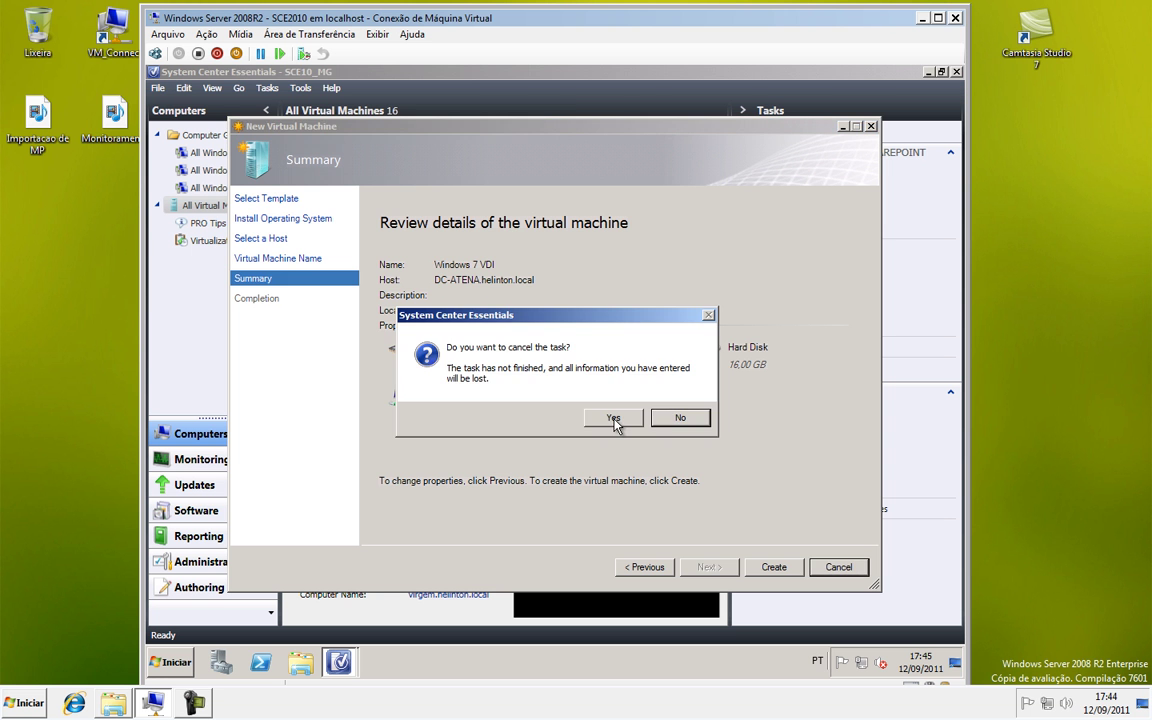
{"action": "left_click", "coordinate": [607, 421]}
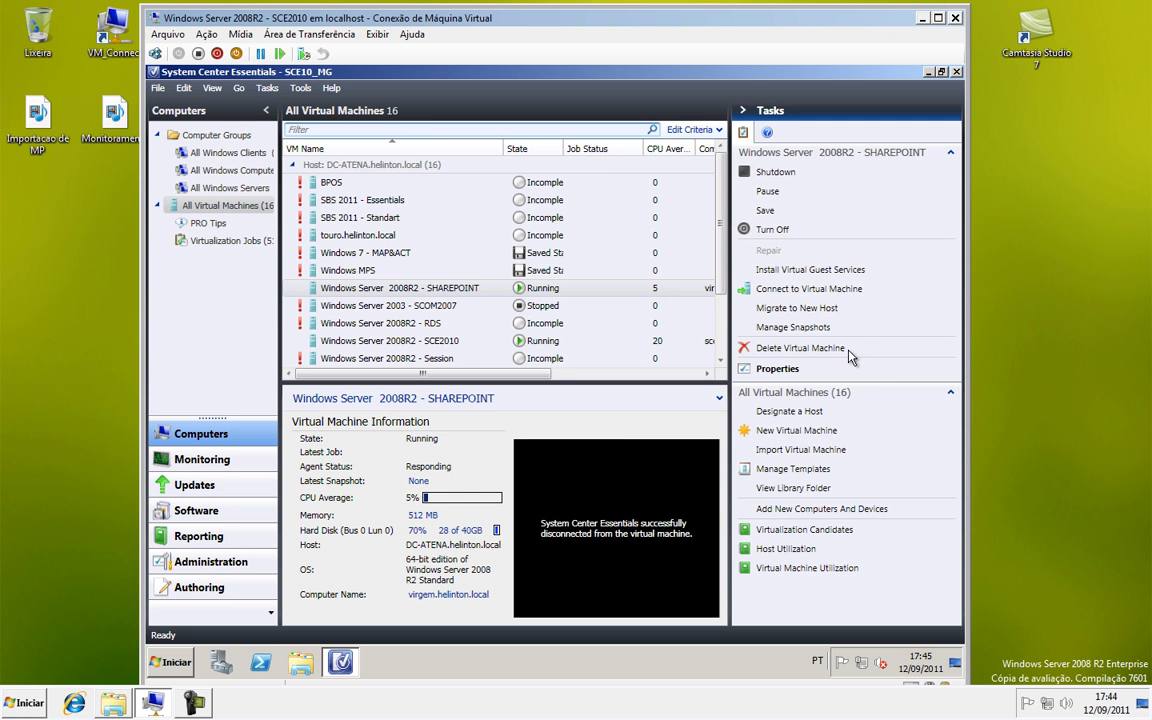
Step: Create a new virtual machine template named VDI, keeping the number of processors at 1
{"action": "left_click", "coordinate": [805, 468]}
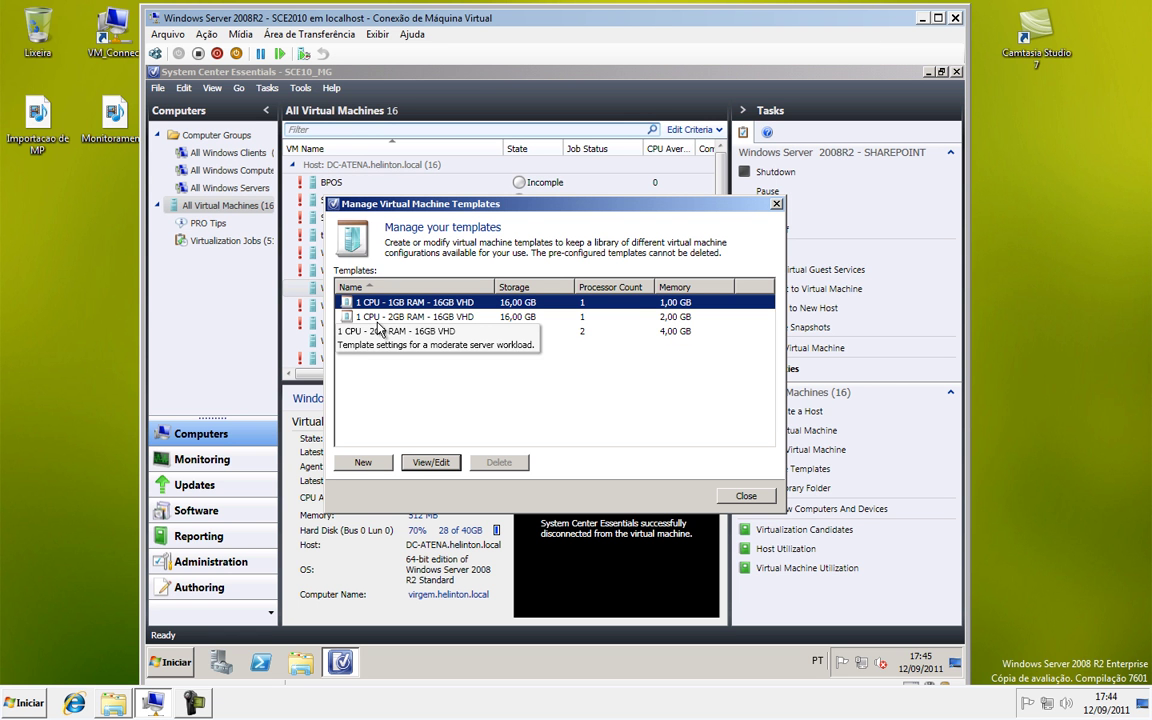
{"action": "left_click", "coordinate": [364, 464]}
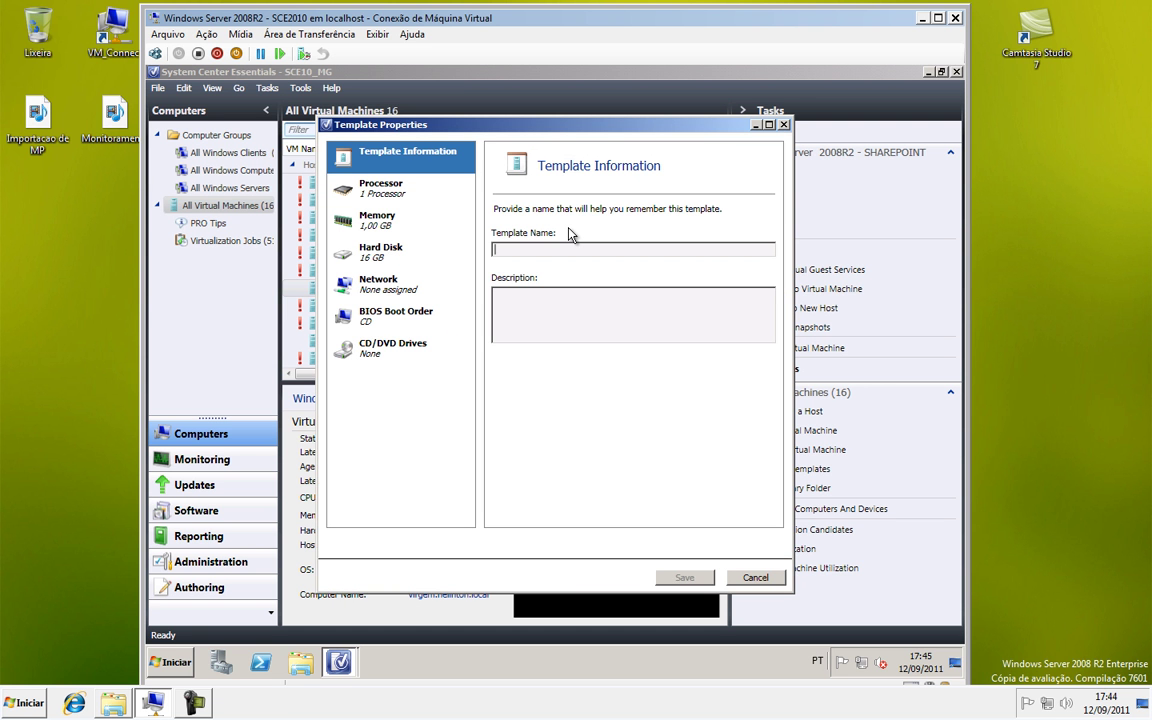
{"action": "type", "text": "VDI"}
{"action": "left_click", "coordinate": [382, 195]}
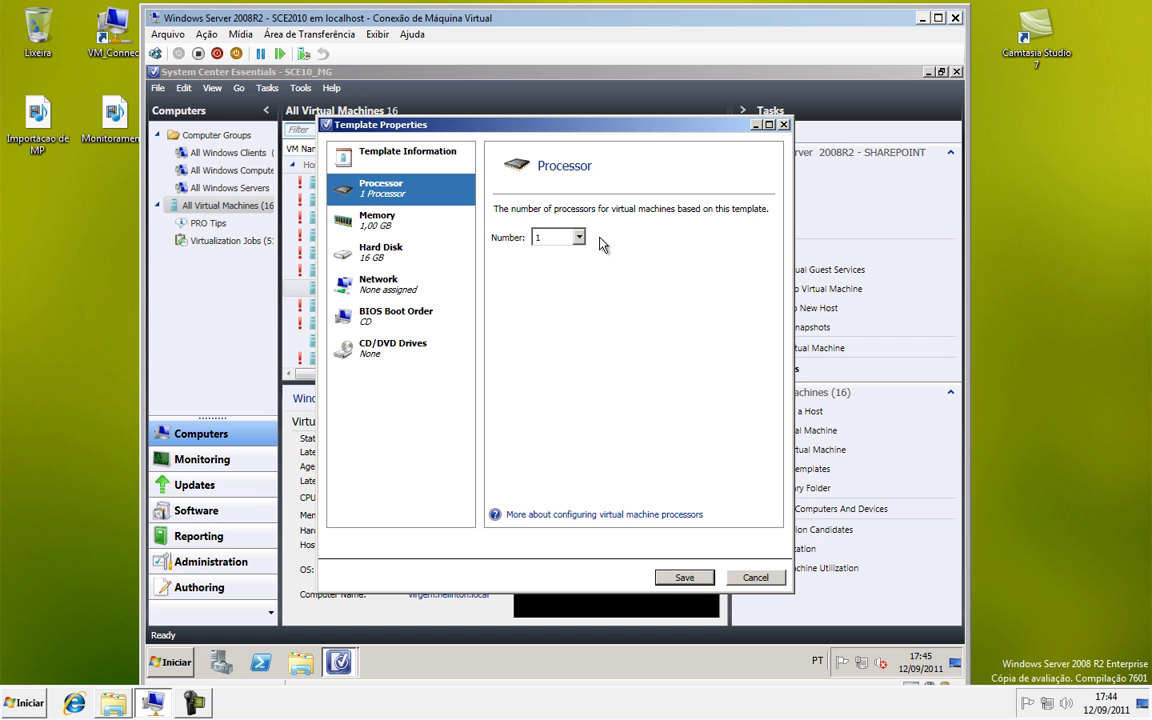
{"action": "left_click", "coordinate": [578, 237]}
Step: Set the VDI template's memory to 256 MB
{"action": "left_click", "coordinate": [420, 222]}
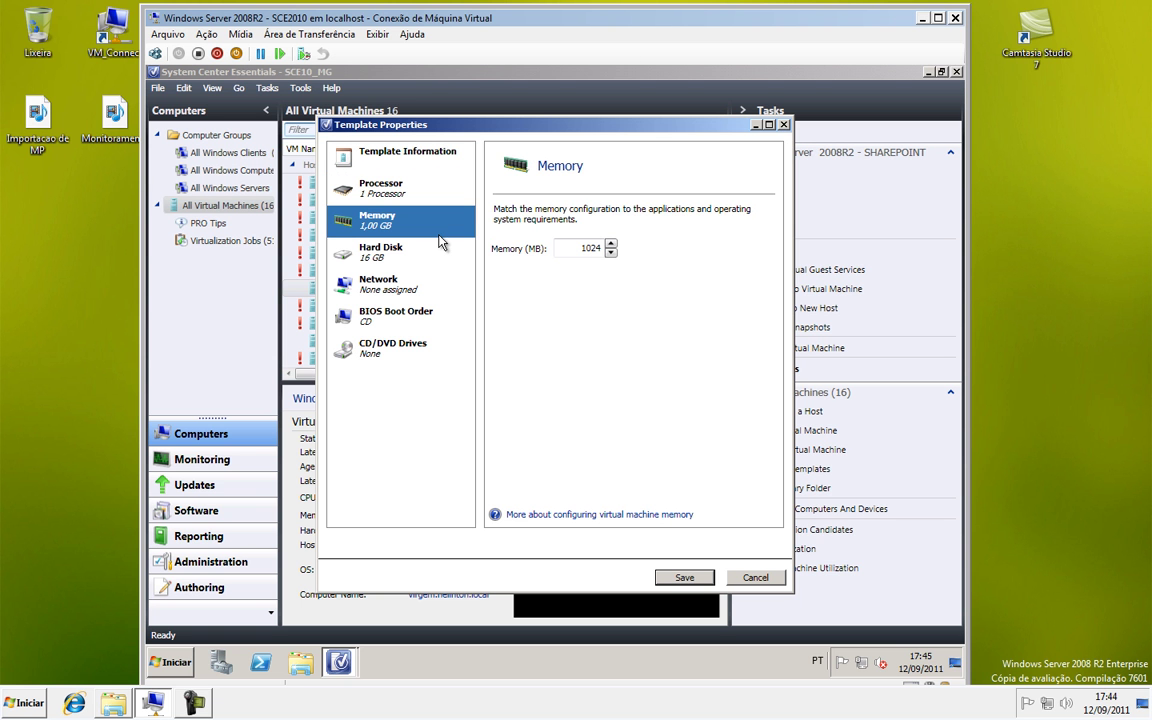
{"action": "left_click_drag", "start_coordinate": [596, 247], "coordinate": [467, 247]}
{"action": "type", "text": "256"}
Step: Review the template's hard disk options and the VHD files in the library's VHDs folder, and close the folder
{"action": "left_click", "coordinate": [380, 251]}
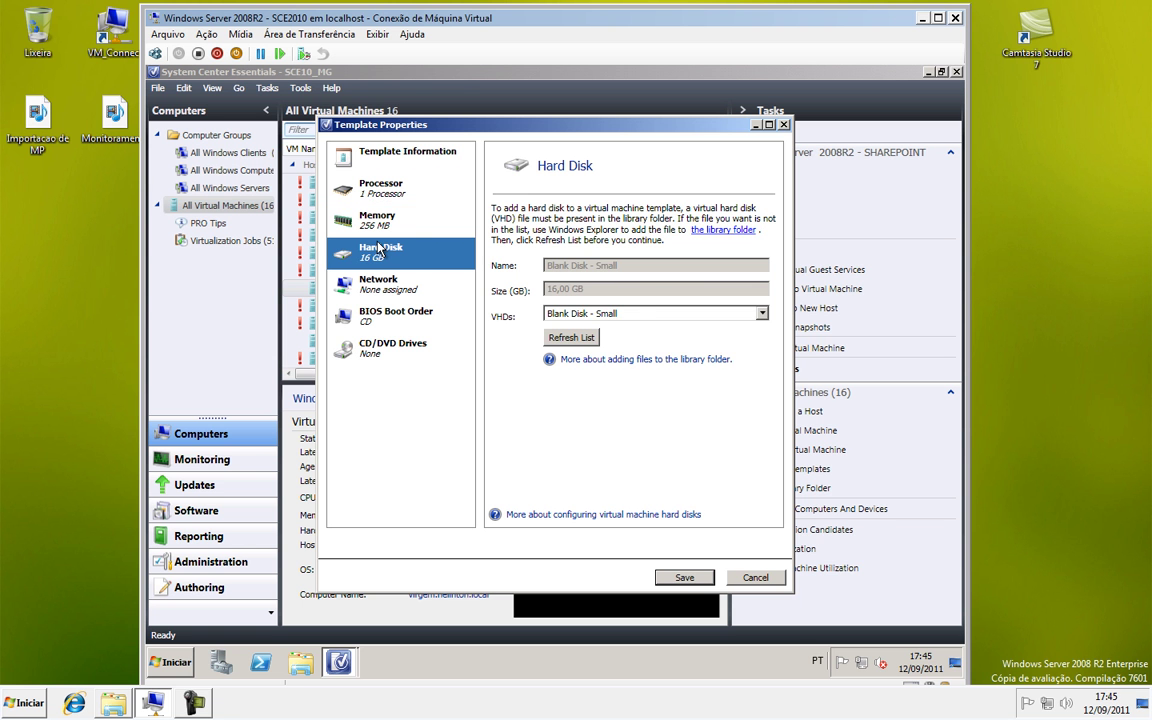
{"action": "left_click", "coordinate": [648, 316]}
{"action": "left_click", "coordinate": [565, 432]}
{"action": "left_click", "coordinate": [718, 231]}
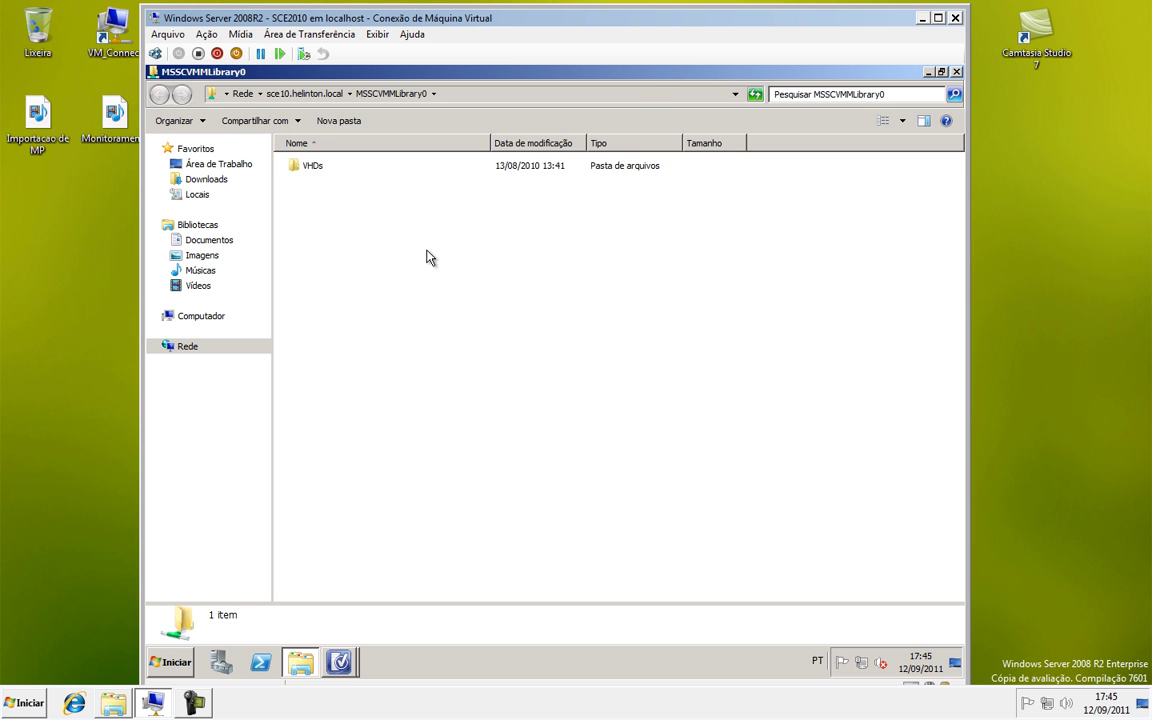
{"action": "double_click", "coordinate": [314, 166]}
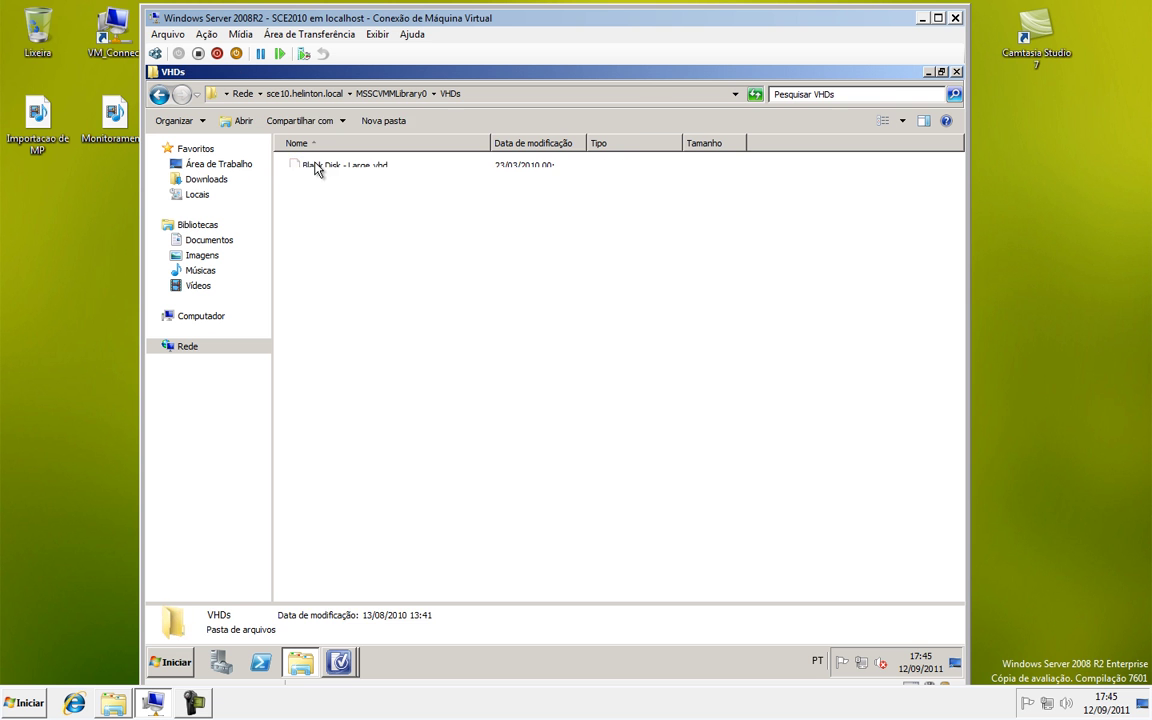
{"action": "left_click", "coordinate": [314, 166]}
{"action": "left_click", "coordinate": [325, 183]}
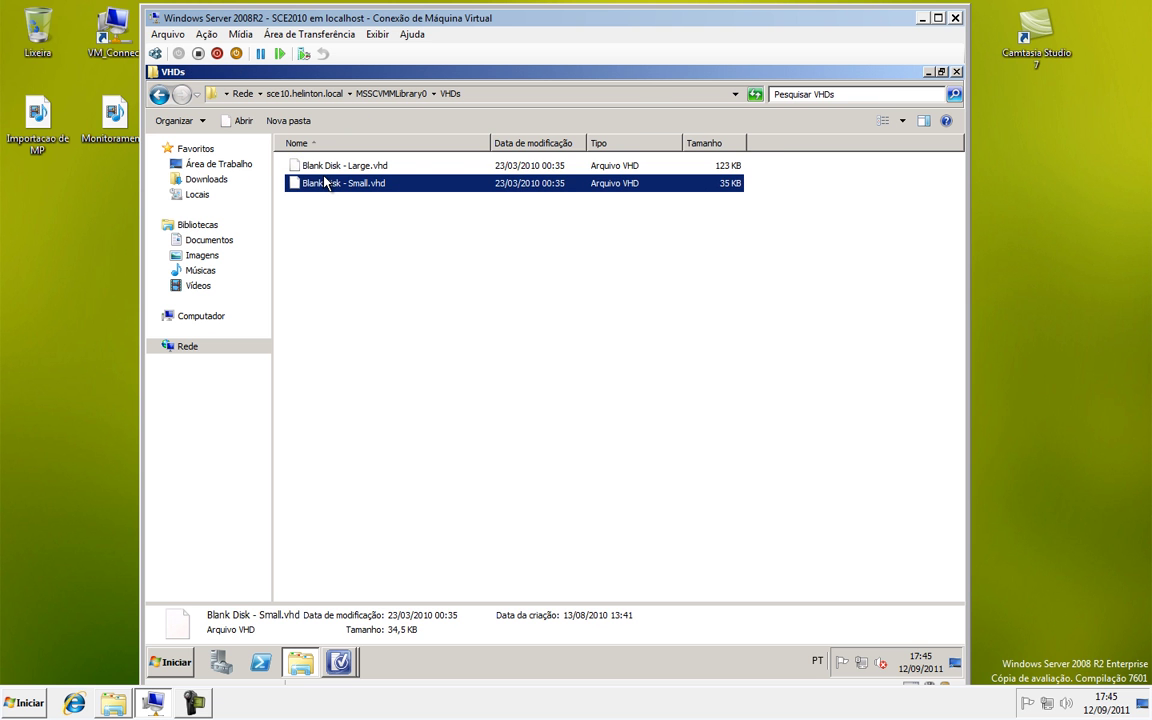
{"action": "key", "text": "Up"}
{"action": "left_click", "coordinate": [351, 155]}
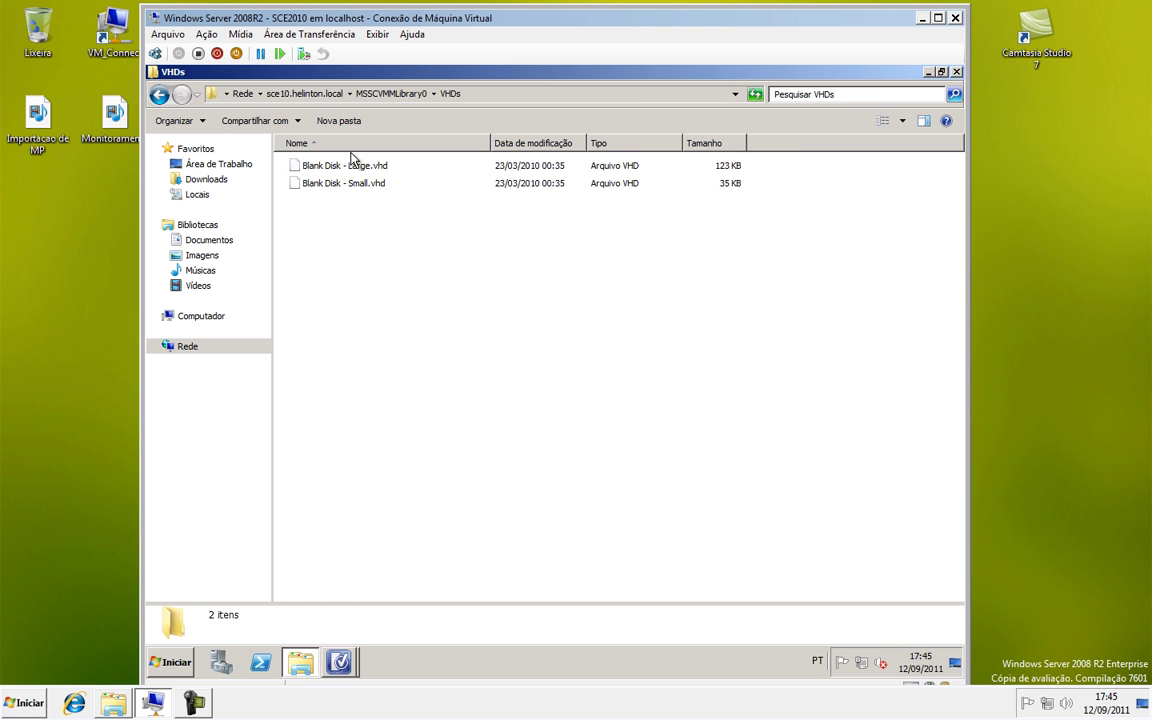
{"action": "left_click", "coordinate": [350, 186]}
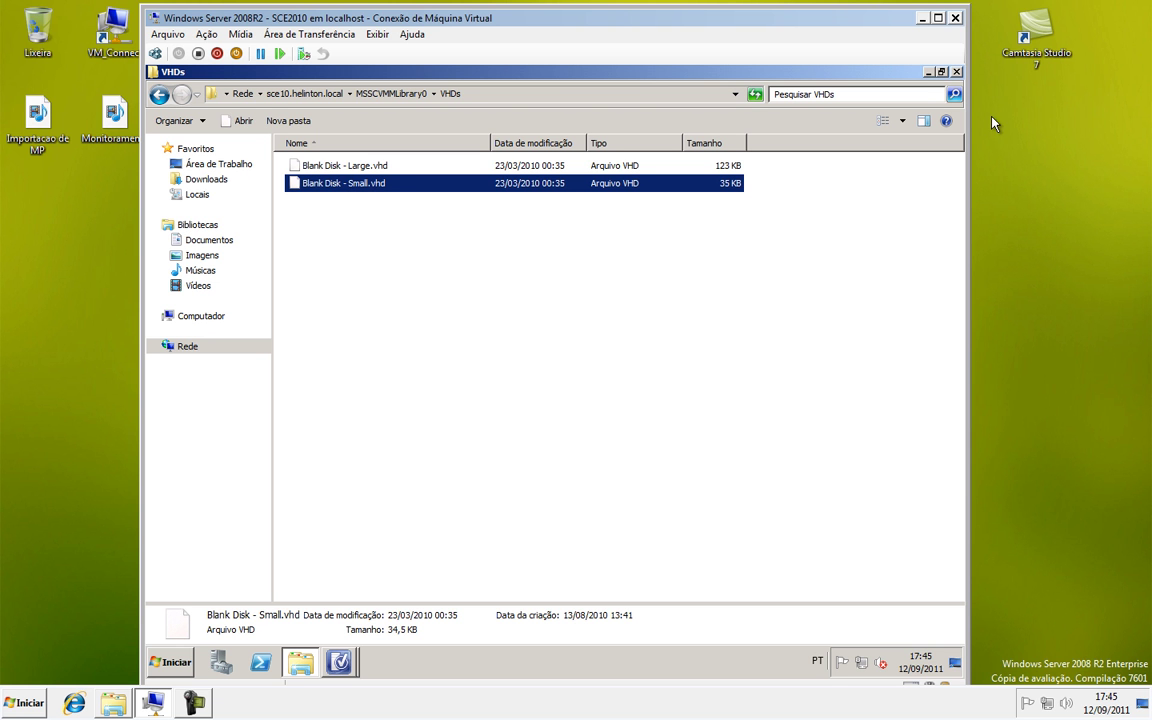
{"action": "left_click", "coordinate": [955, 73]}
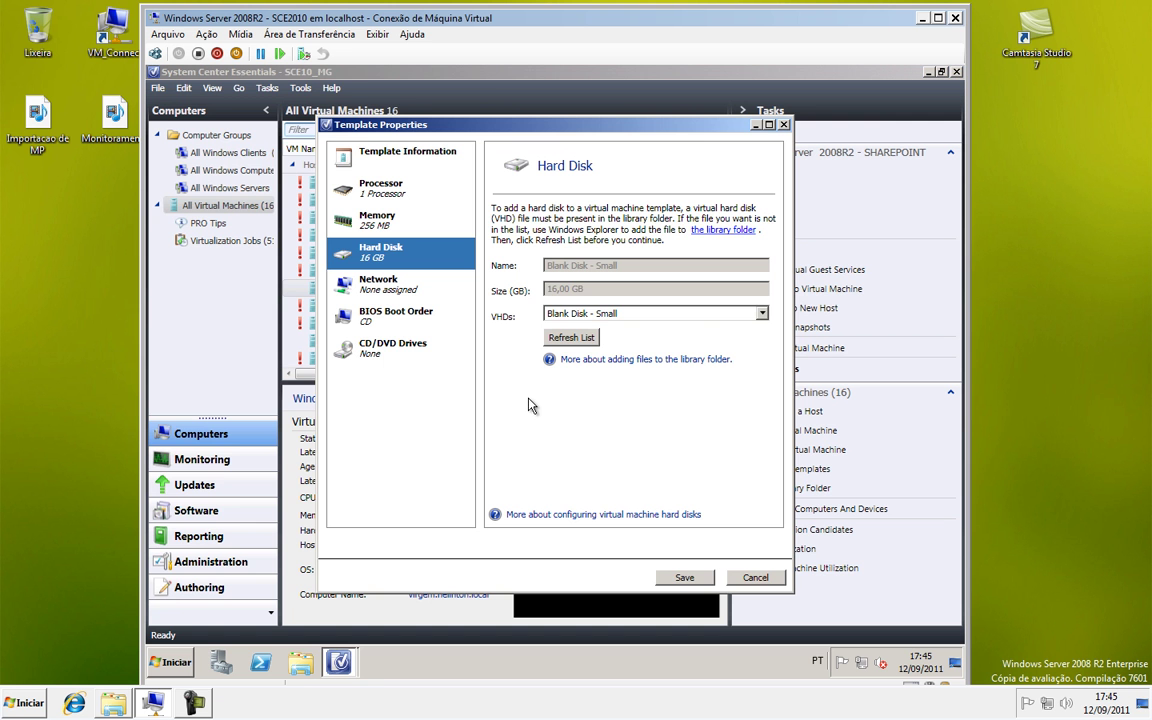
Step: Choose Blank Disk - Small as the template's hard disk and helinton.local as its network location
{"action": "left_click", "coordinate": [588, 315]}
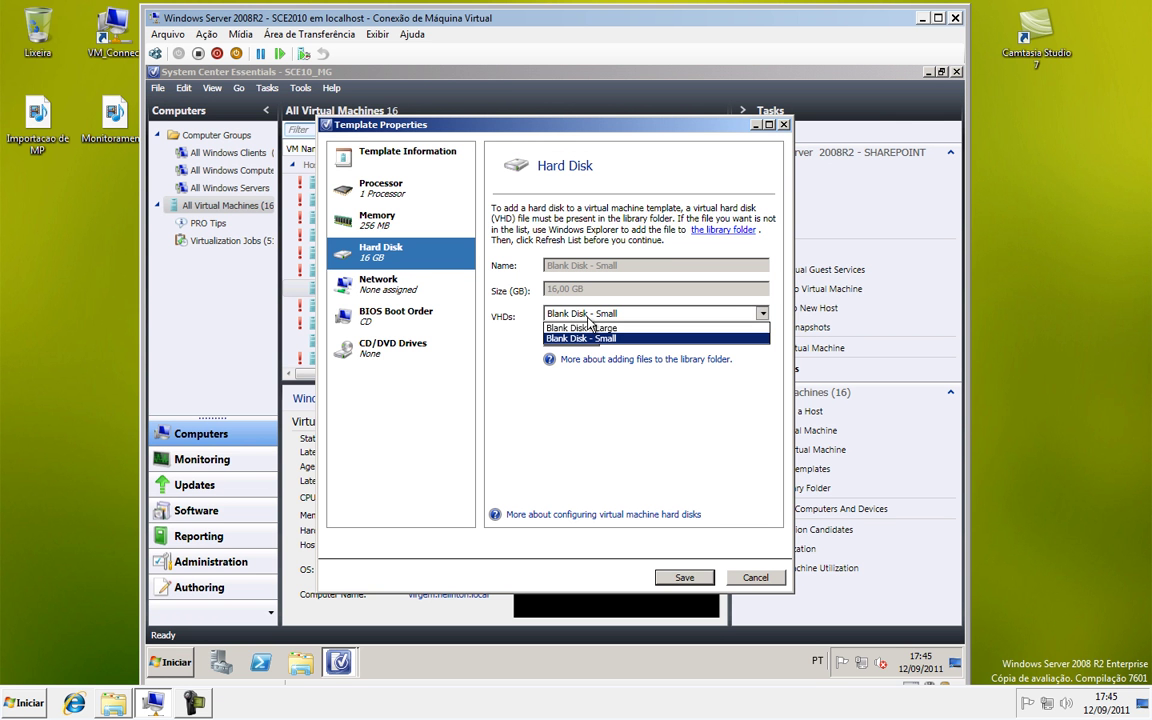
{"action": "left_click", "coordinate": [592, 338]}
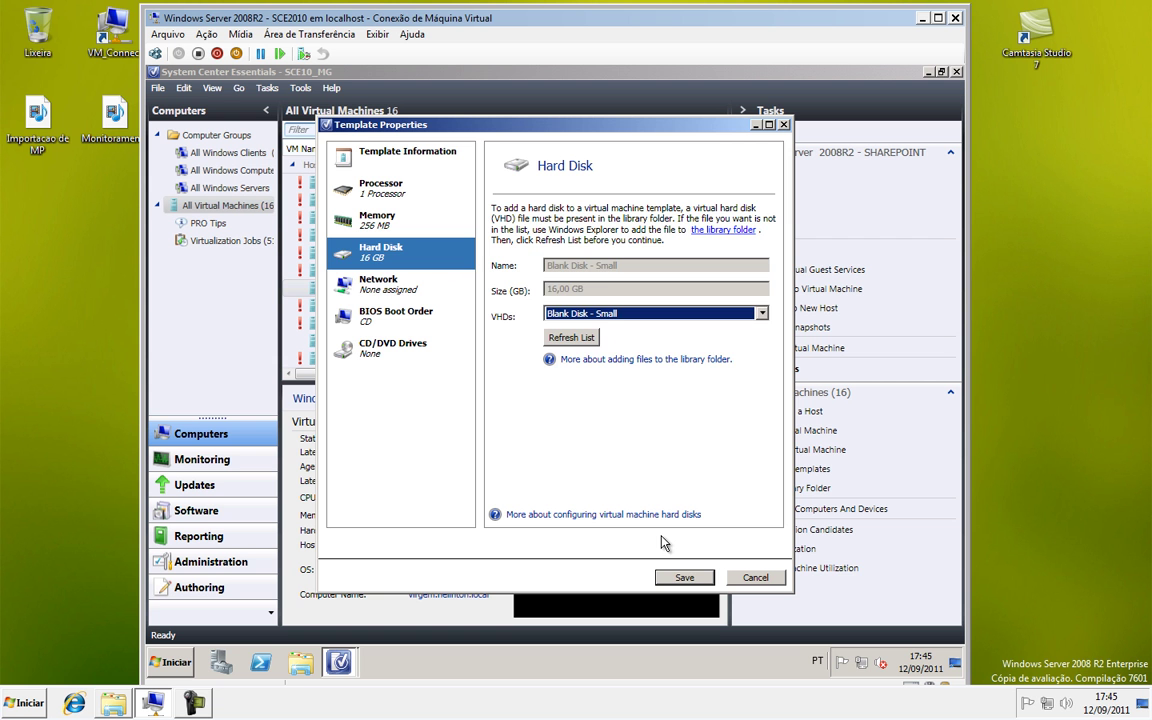
{"action": "left_click", "coordinate": [338, 287]}
{"action": "left_click", "coordinate": [632, 246]}
{"action": "left_click", "coordinate": [617, 276]}
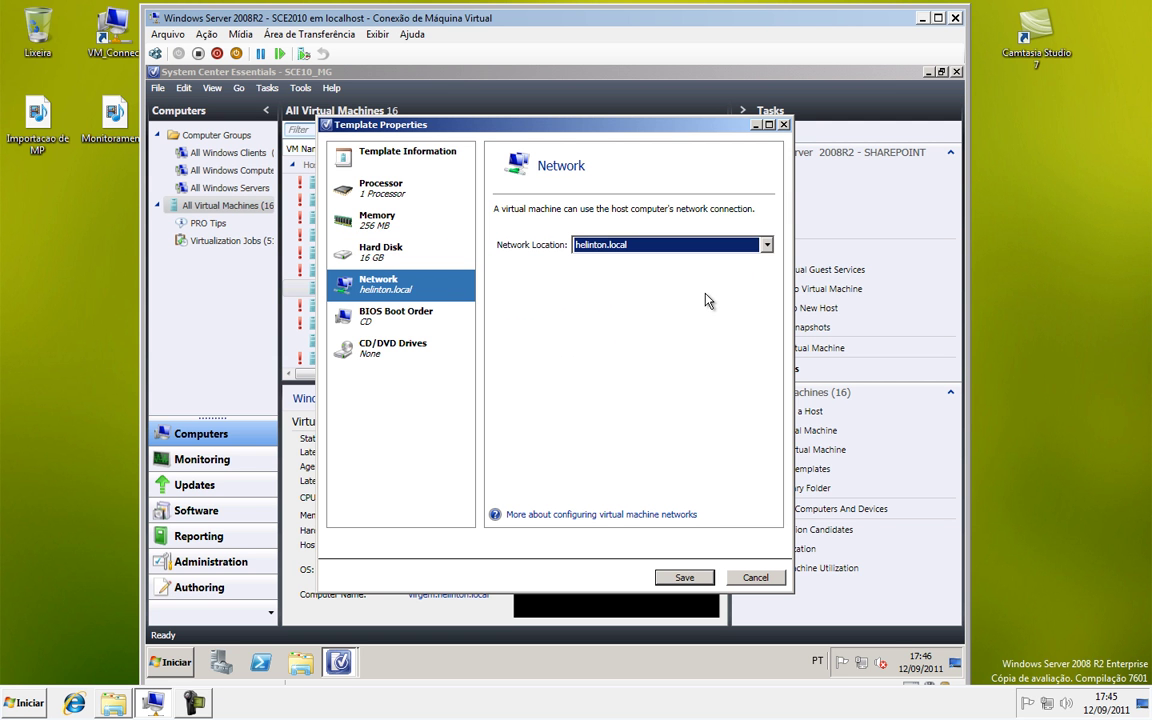
Step: Move Network Boot to the first place in the template's BIOS boot order
{"action": "left_click", "coordinate": [375, 319]}
{"action": "left_click", "coordinate": [540, 293]}
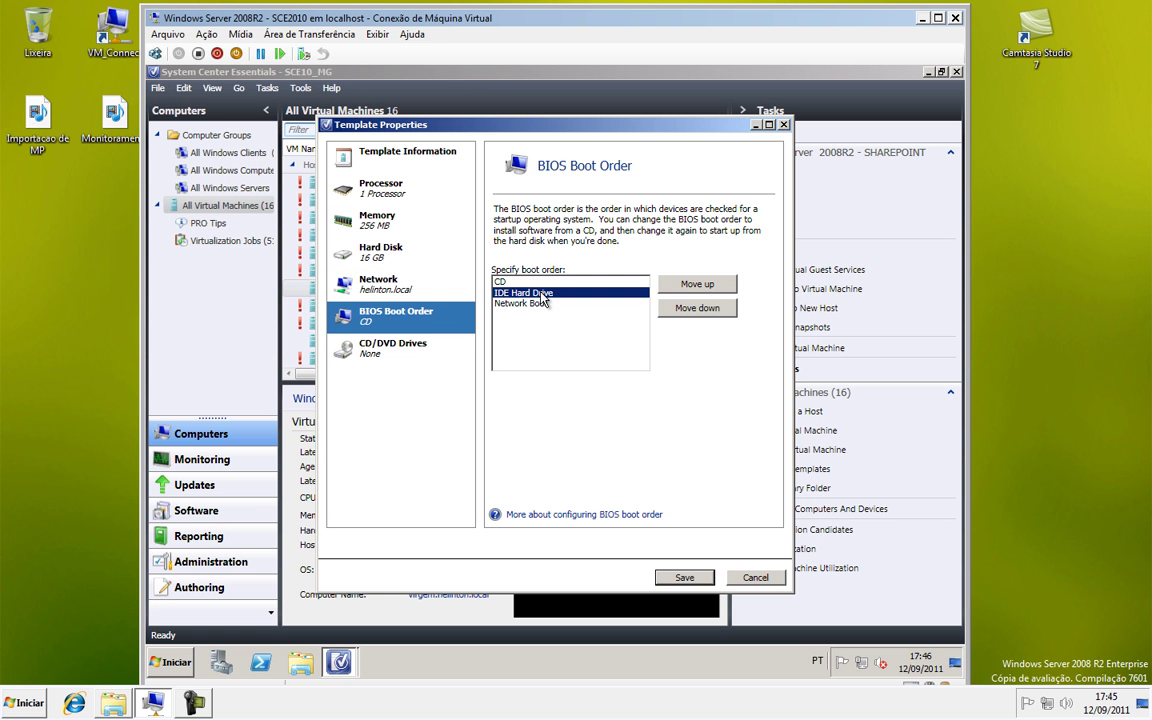
{"action": "left_click", "coordinate": [545, 303]}
{"action": "left_click", "coordinate": [706, 286]}
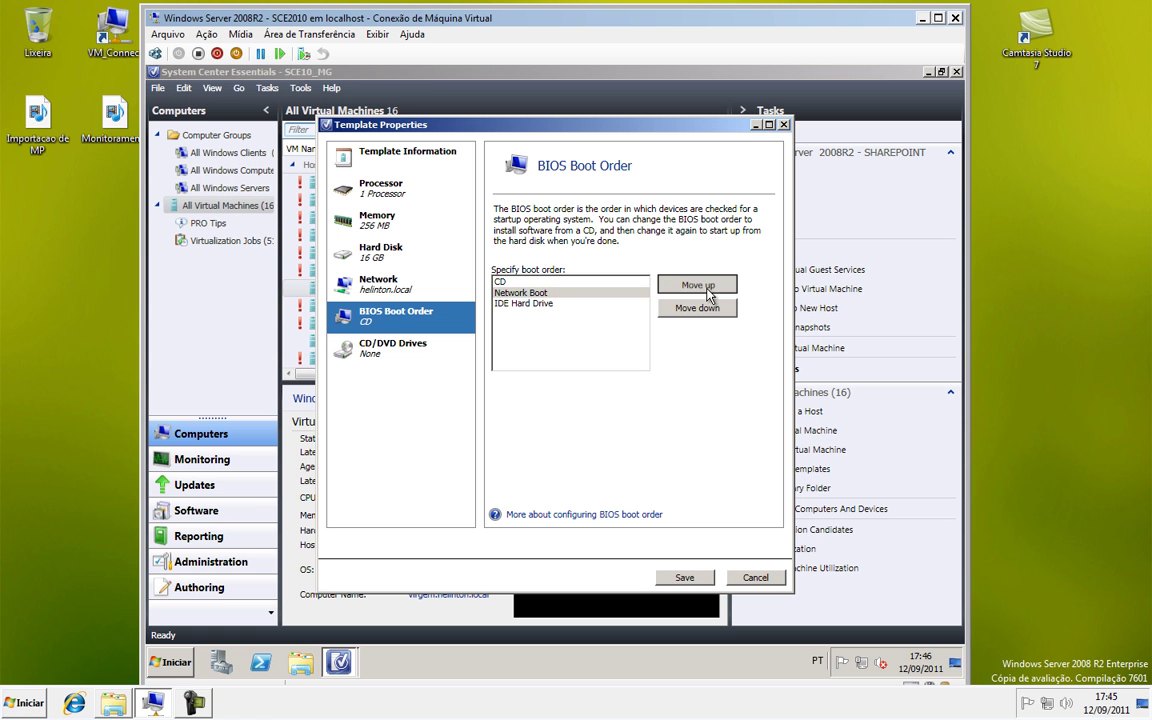
{"action": "left_click", "coordinate": [707, 288]}
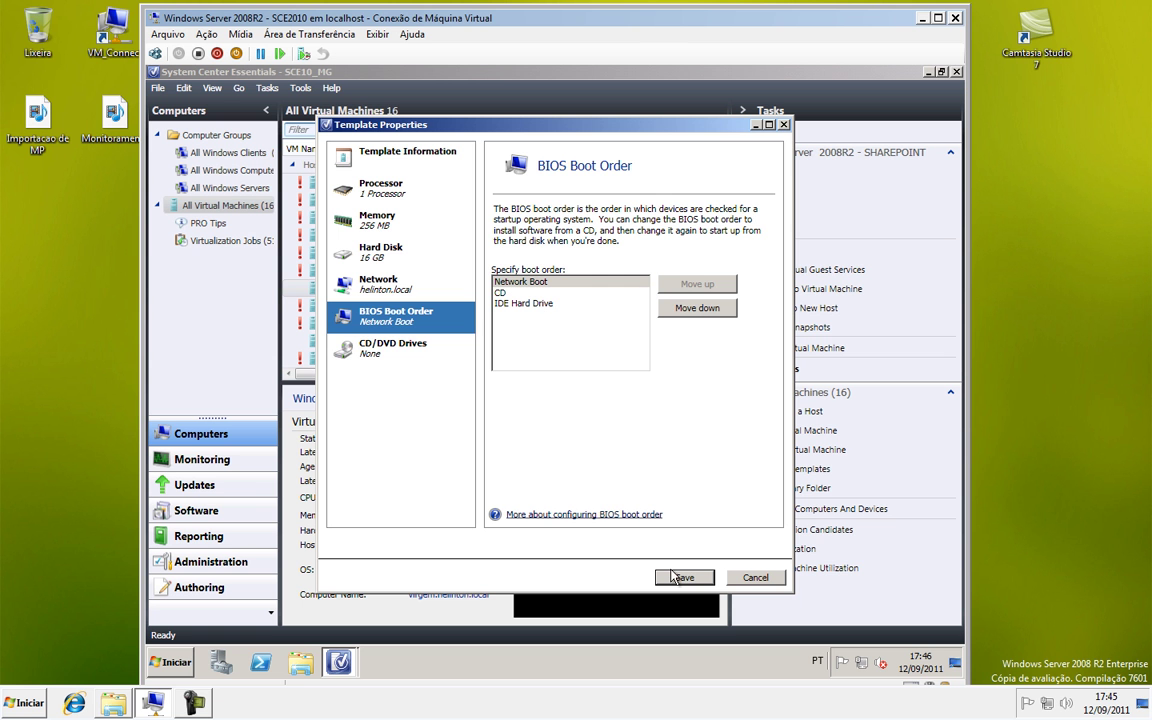
Step: Review the template's CD/DVD options, keep the drive set to None, and save the VDI template
{"action": "left_click", "coordinate": [417, 350]}
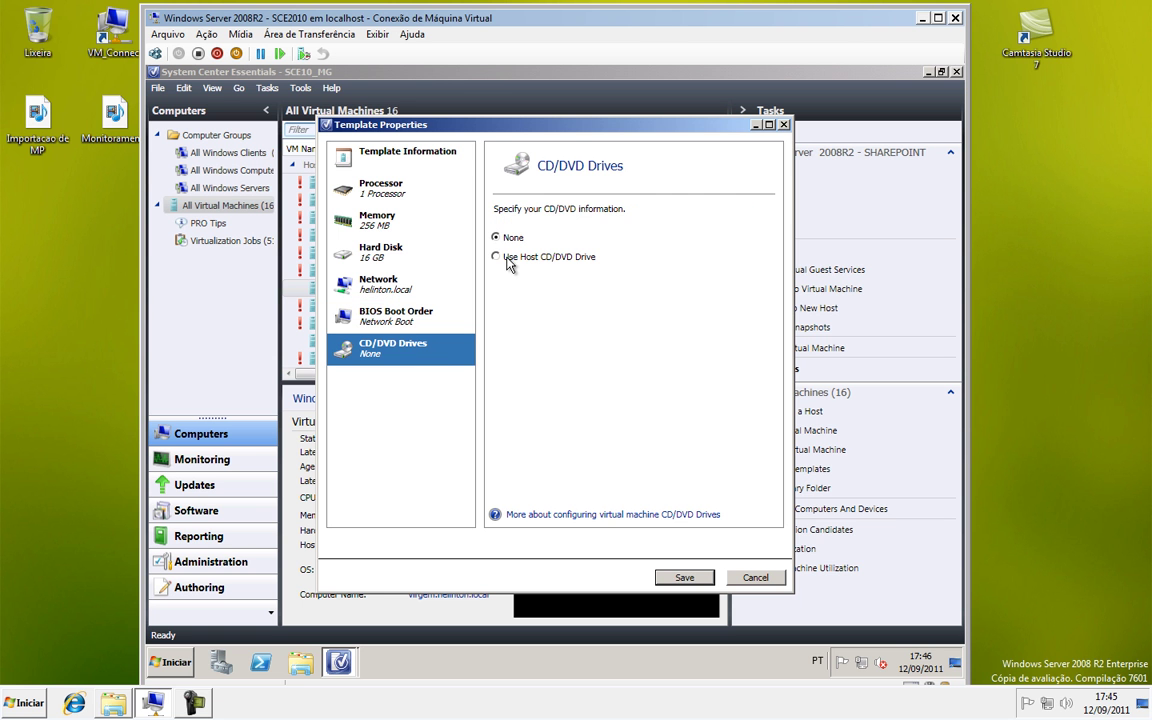
{"action": "left_click", "coordinate": [504, 258]}
{"action": "key", "text": "Up"}
{"action": "left_click", "coordinate": [697, 579]}
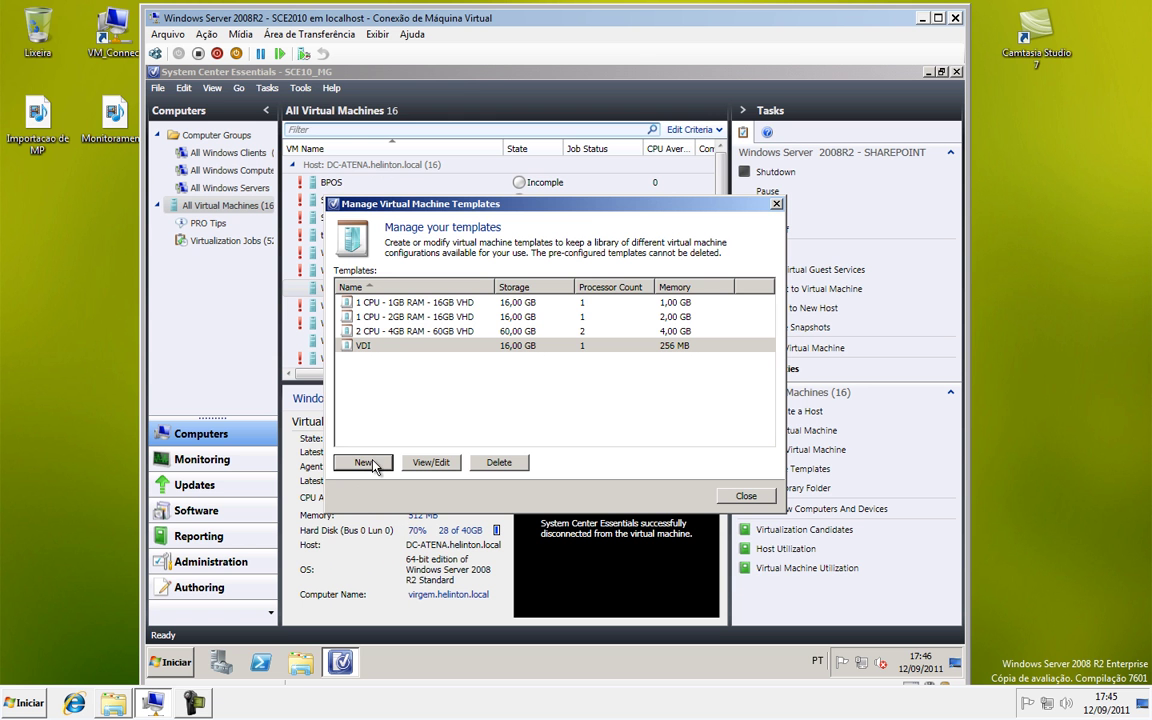
Step: Check the VDI template's properties, delete the VDI template, and close the template manager
{"action": "left_click", "coordinate": [431, 463]}
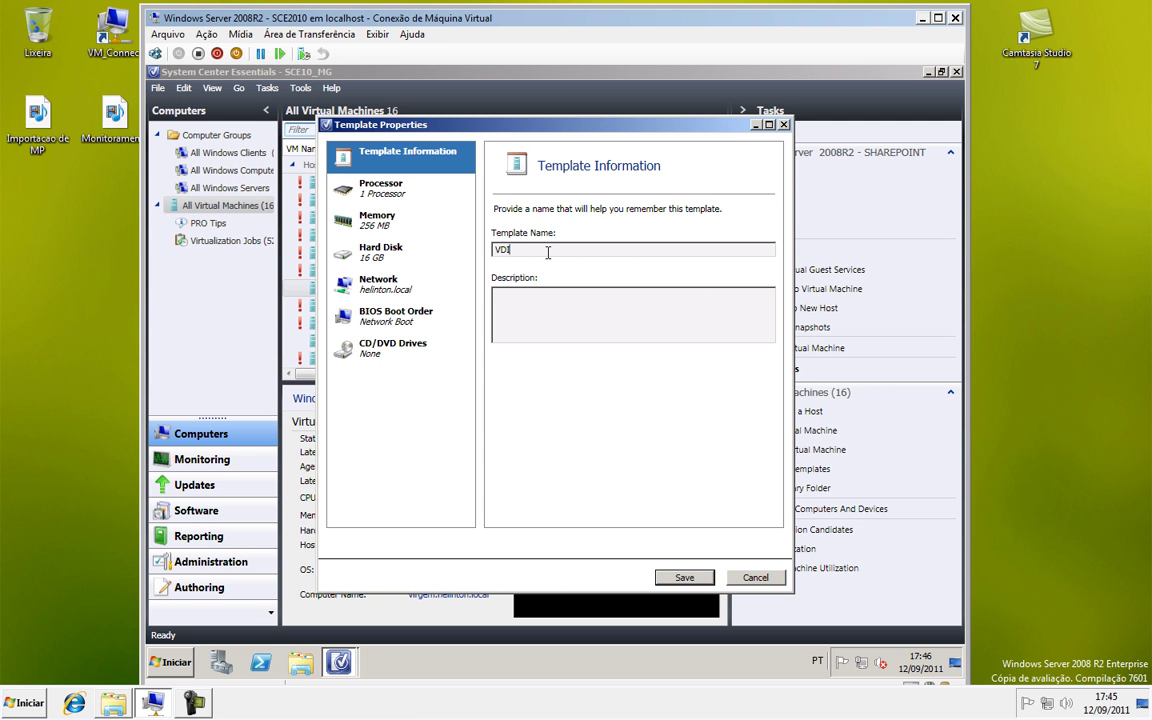
{"action": "left_click", "coordinate": [703, 582]}
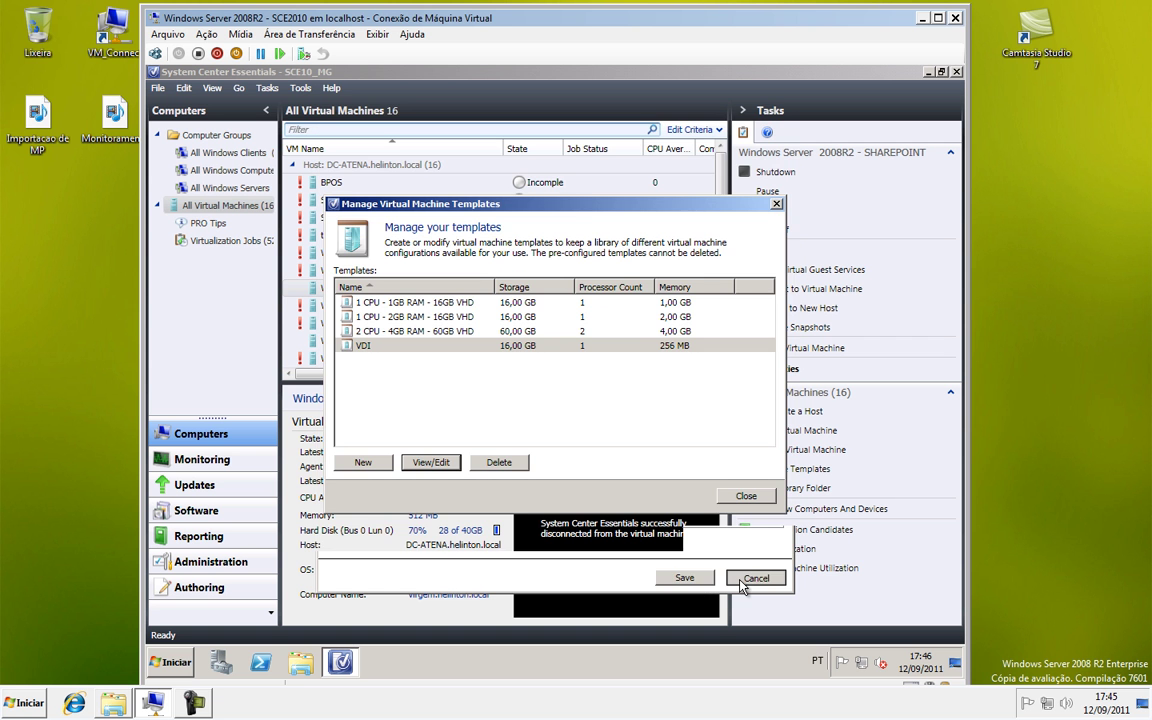
{"action": "left_click", "coordinate": [500, 467]}
{"action": "left_click", "coordinate": [591, 409]}
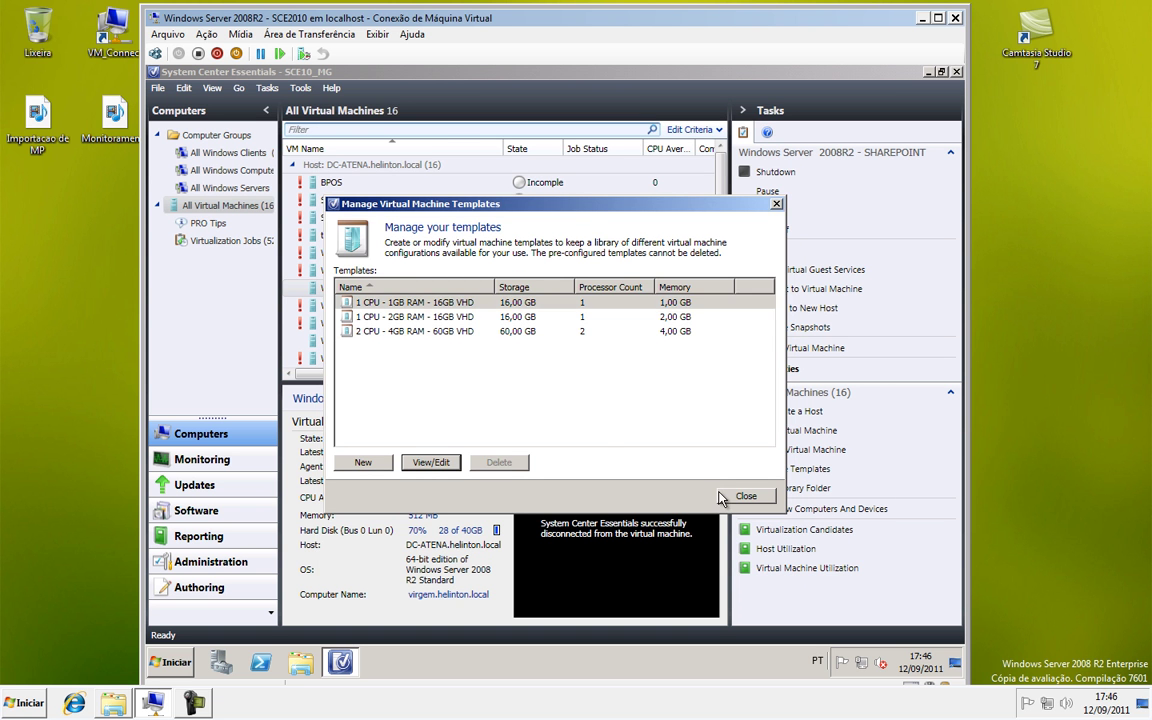
{"action": "left_click", "coordinate": [764, 496]}
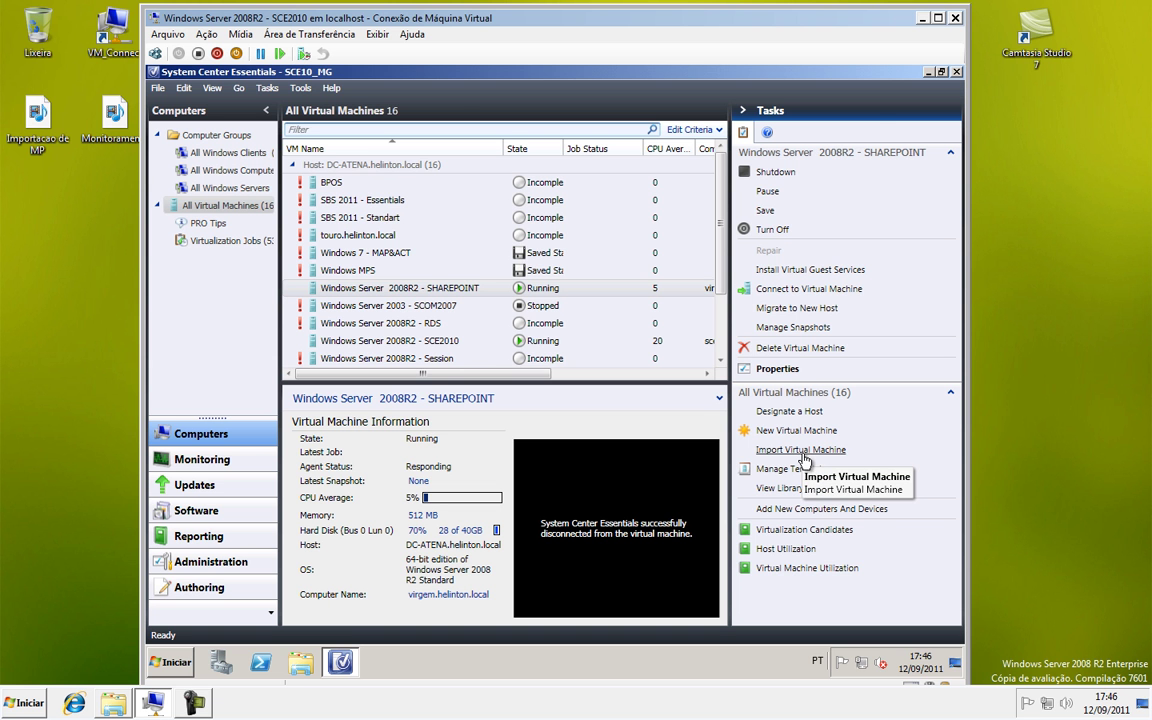
Step: Review the virtual hard disk page for importing a virtual machine, refresh its file list, and cancel the import
{"action": "left_click", "coordinate": [806, 459]}
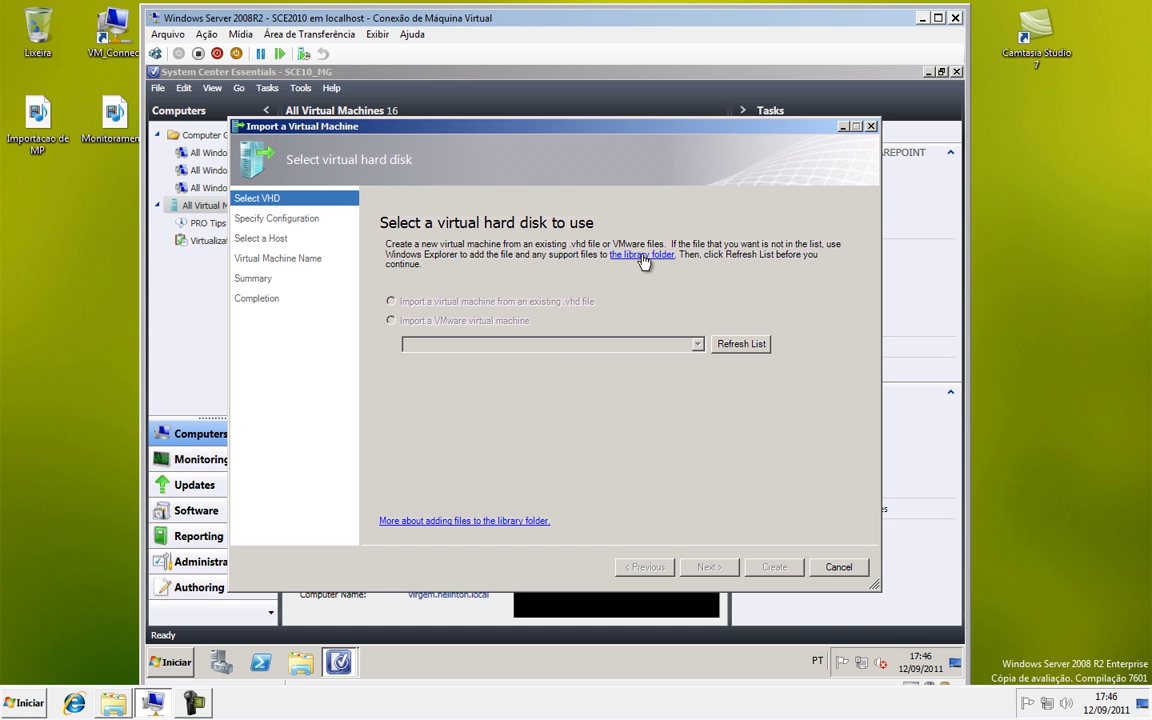
{"action": "left_click", "coordinate": [735, 346]}
{"action": "left_click", "coordinate": [826, 570]}
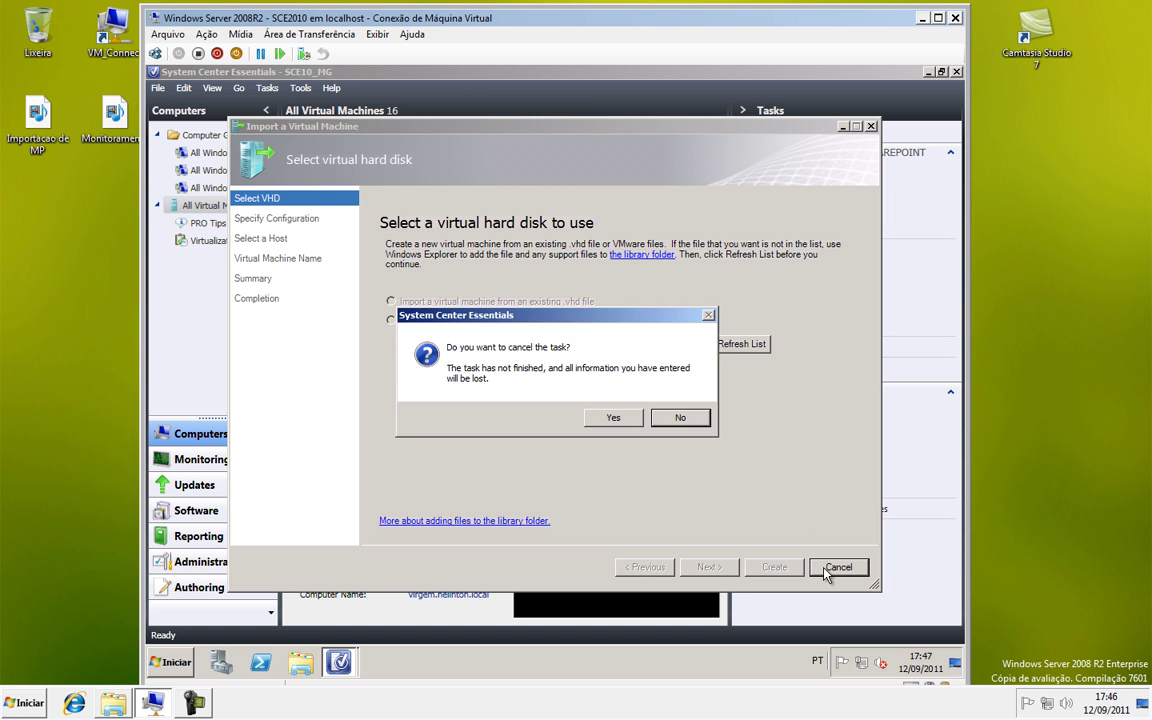
{"action": "left_click", "coordinate": [614, 418]}
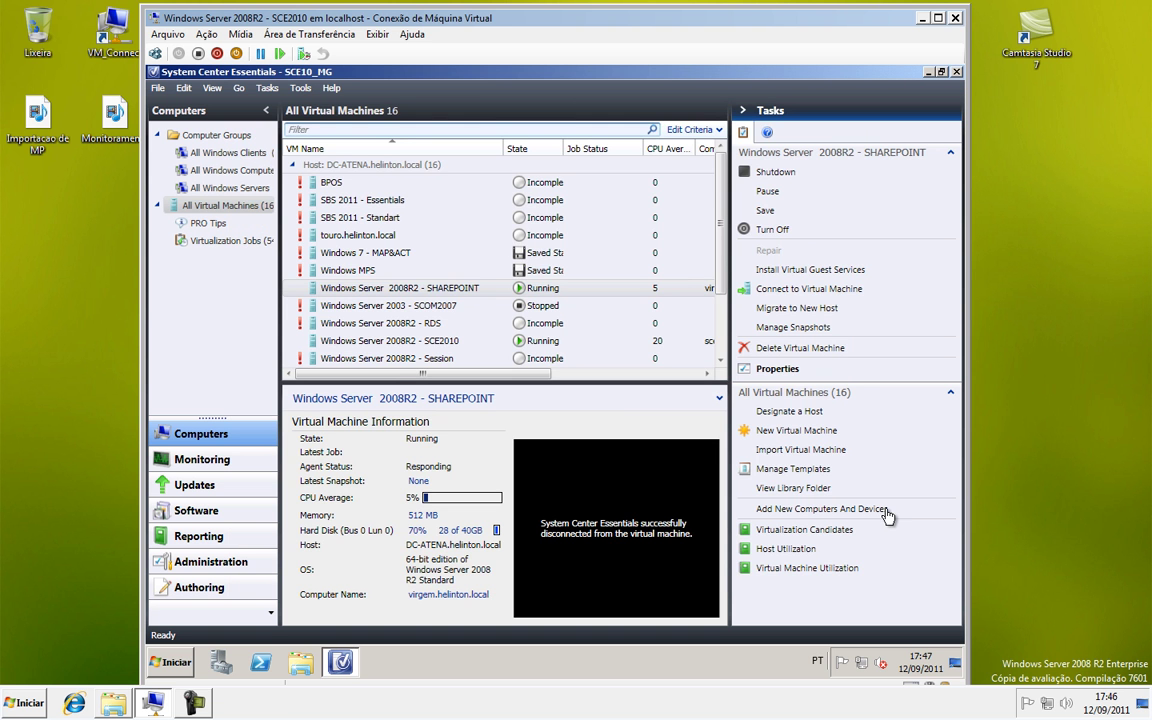
Step: Open the Virtualization Candidates report, review its parameters, and close it without running it
{"action": "left_click", "coordinate": [820, 514]}
{"action": "left_click", "coordinate": [796, 533]}
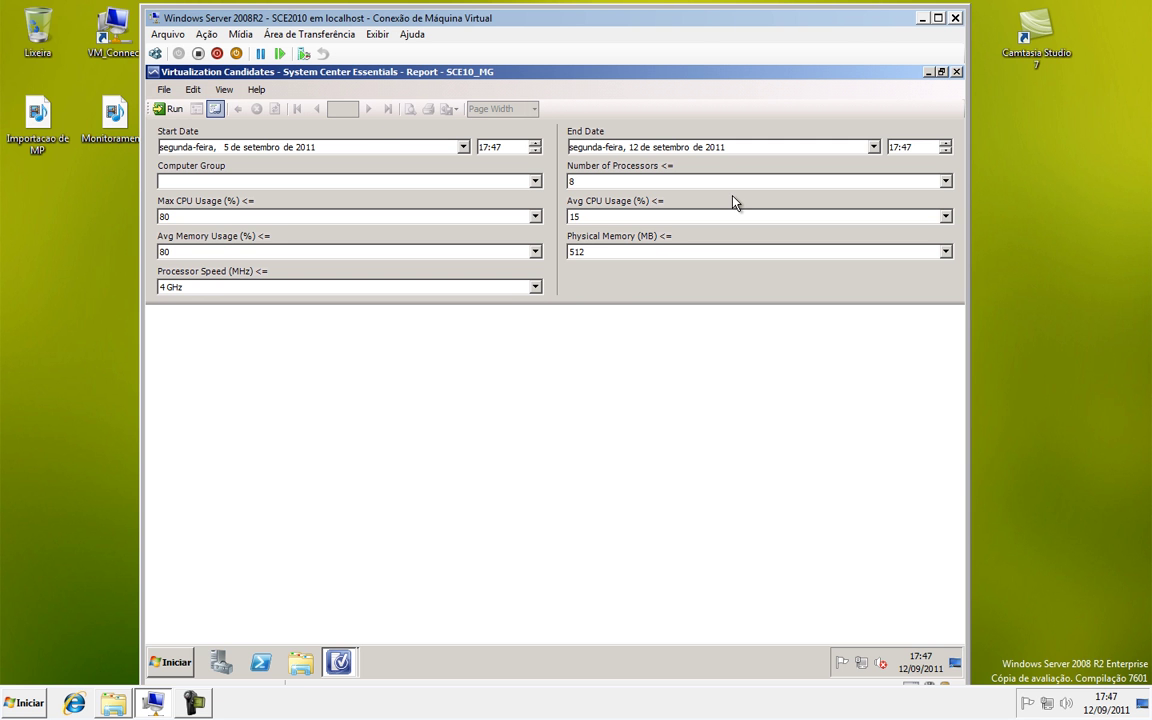
{"action": "left_click", "coordinate": [956, 73]}
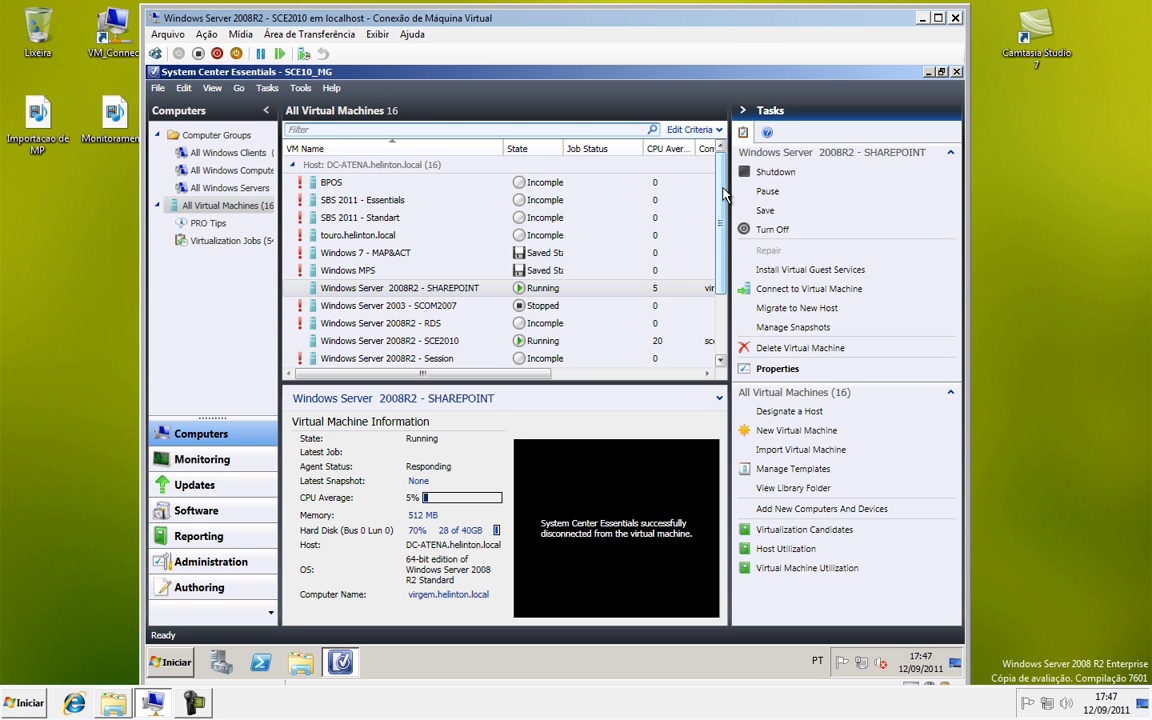
Step: Open the Virtual Machine Utilization report, review the processor, memory and disk usage per virtual machine, and close it
{"action": "left_click", "coordinate": [806, 568]}
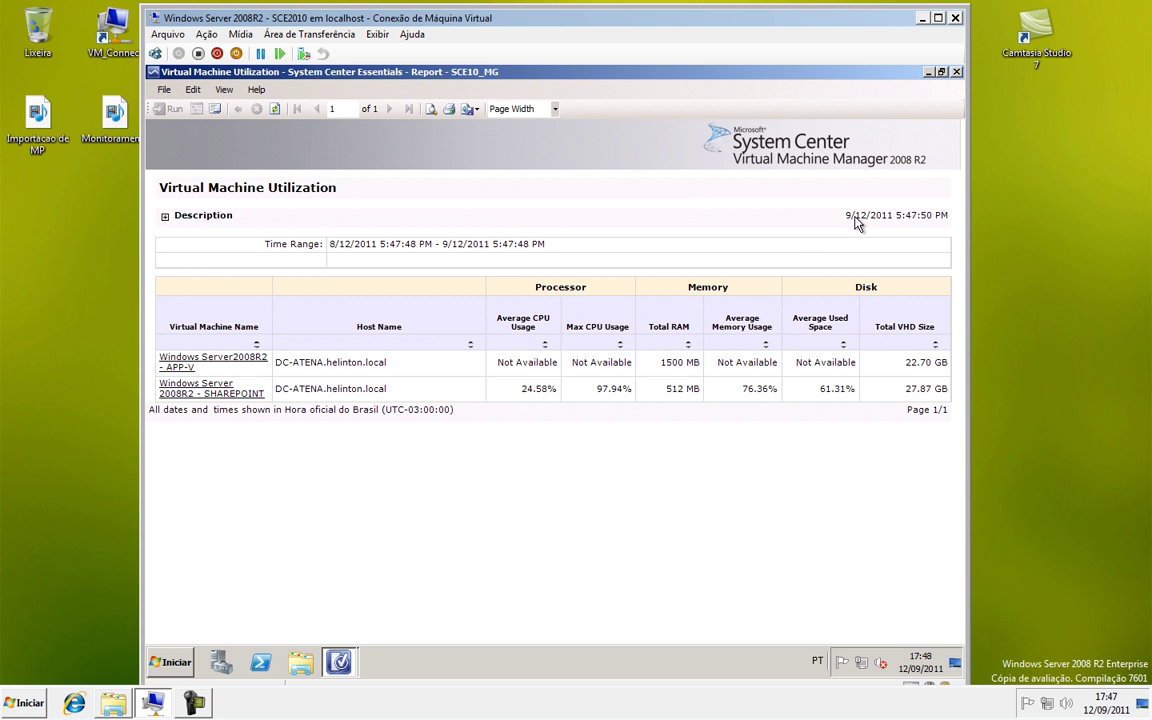
{"action": "left_click", "coordinate": [957, 72]}
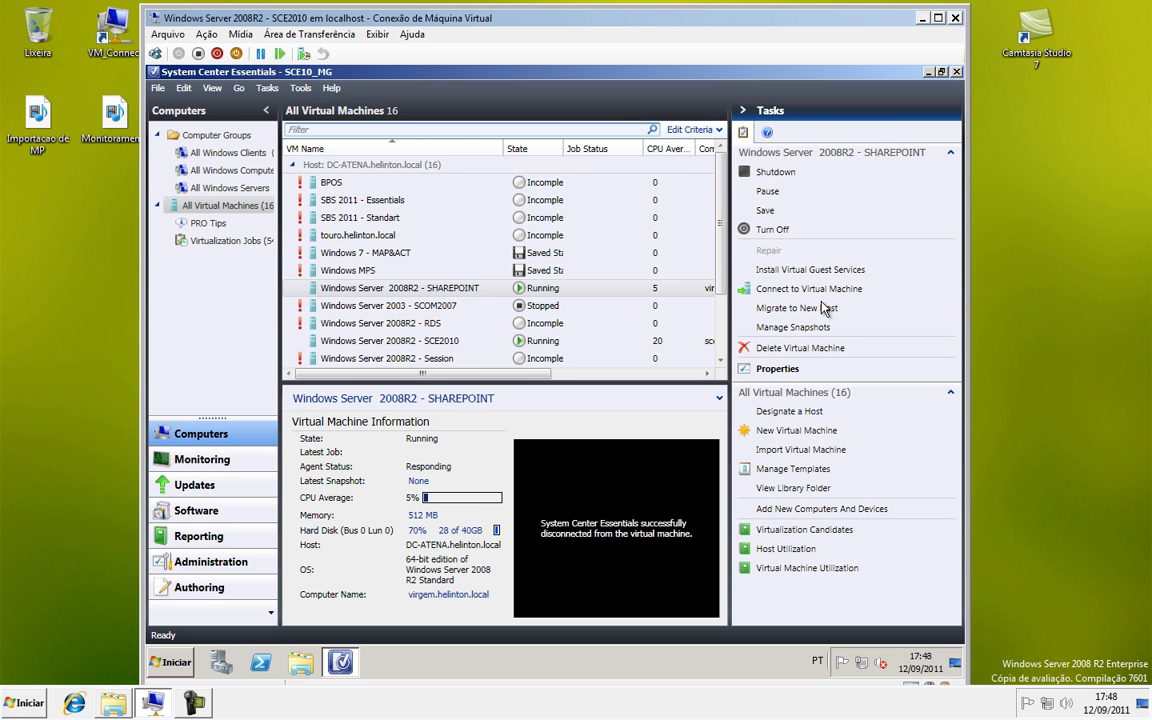
{"action": "mouse_move", "coordinate": [722, 186]}
{"action": "left_mouse_down"}
{"action": "mouse_move", "coordinate": [714, 293]}
{"action": "mouse_move", "coordinate": [733, 175]}
{"action": "left_mouse_up"}
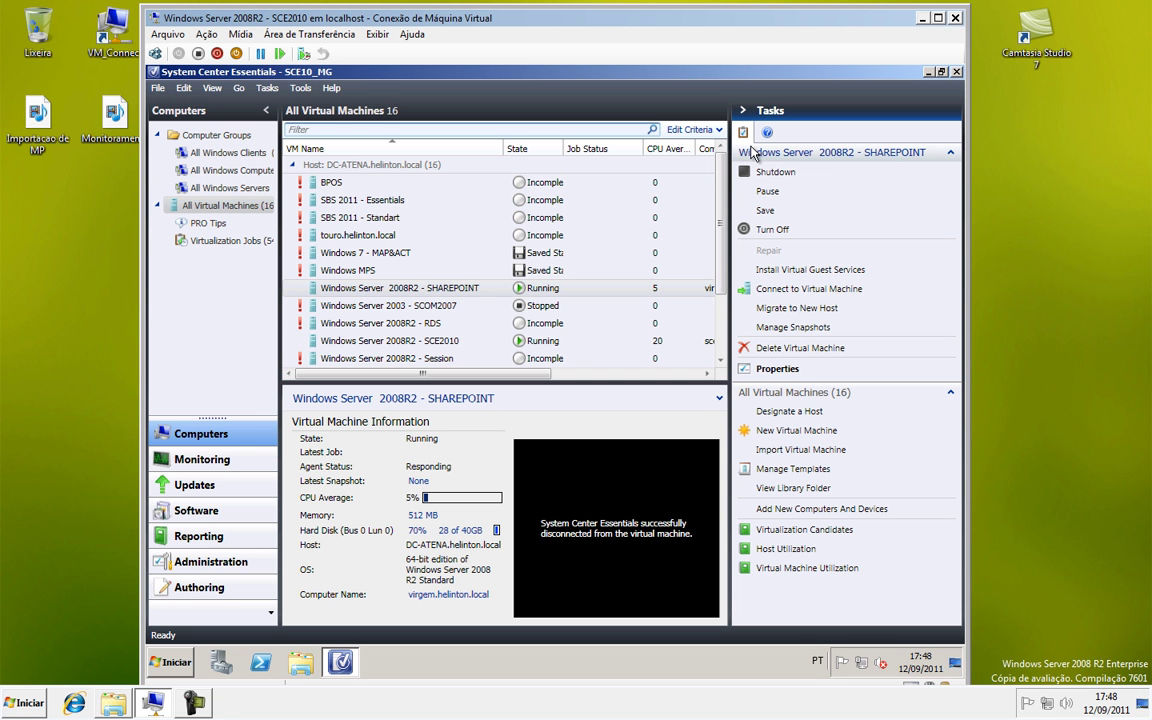
Step: Check the PRO Tips view and look through the list of virtualization jobs
{"action": "left_click", "coordinate": [208, 223]}
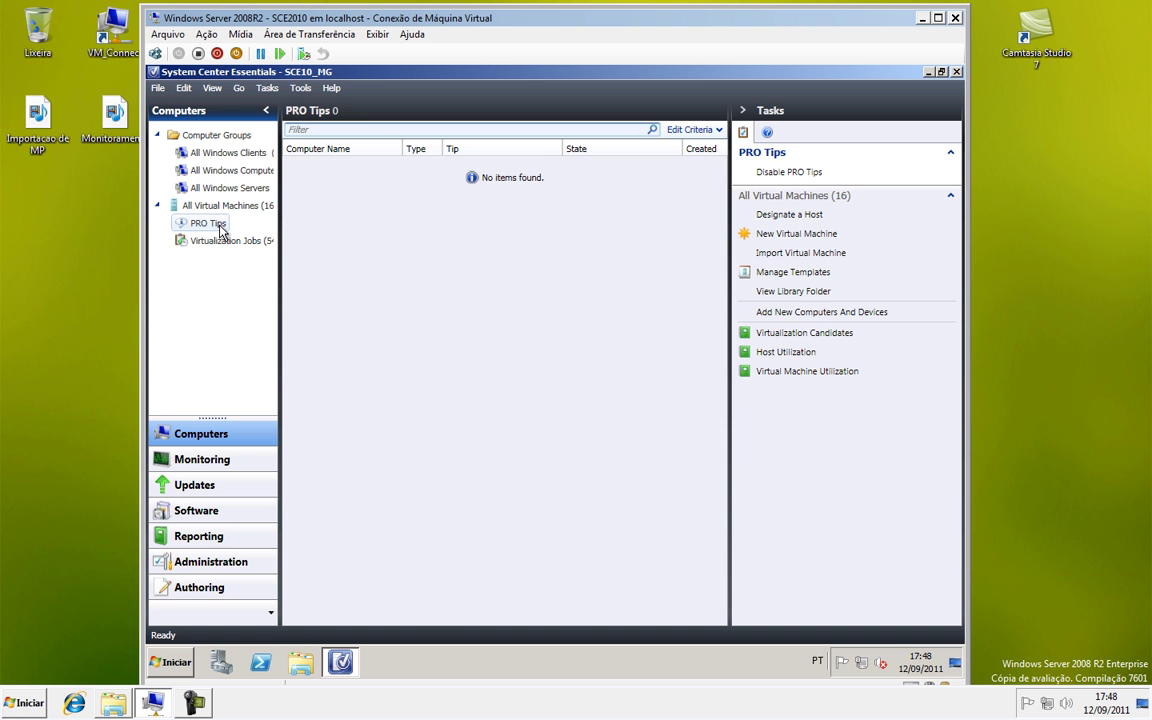
{"action": "left_click", "coordinate": [220, 248]}
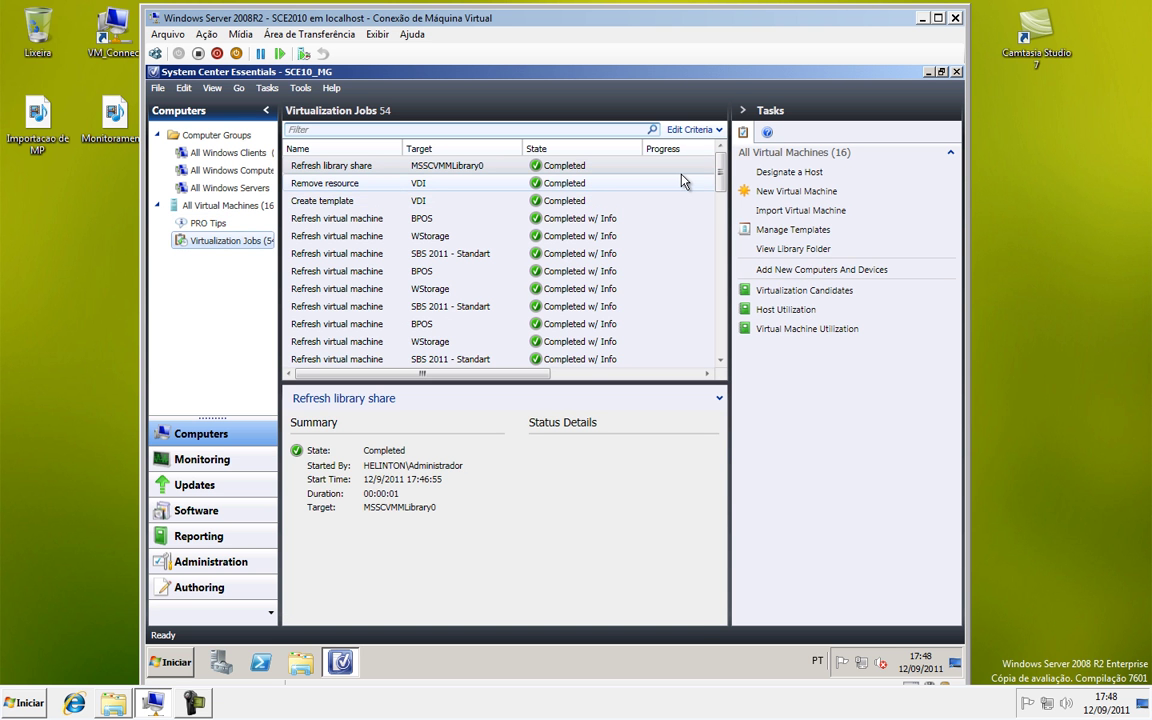
{"action": "left_click_drag", "start_coordinate": [718, 181], "coordinate": [709, 269]}
{"action": "left_click_drag", "start_coordinate": [708, 269], "coordinate": [717, 152]}
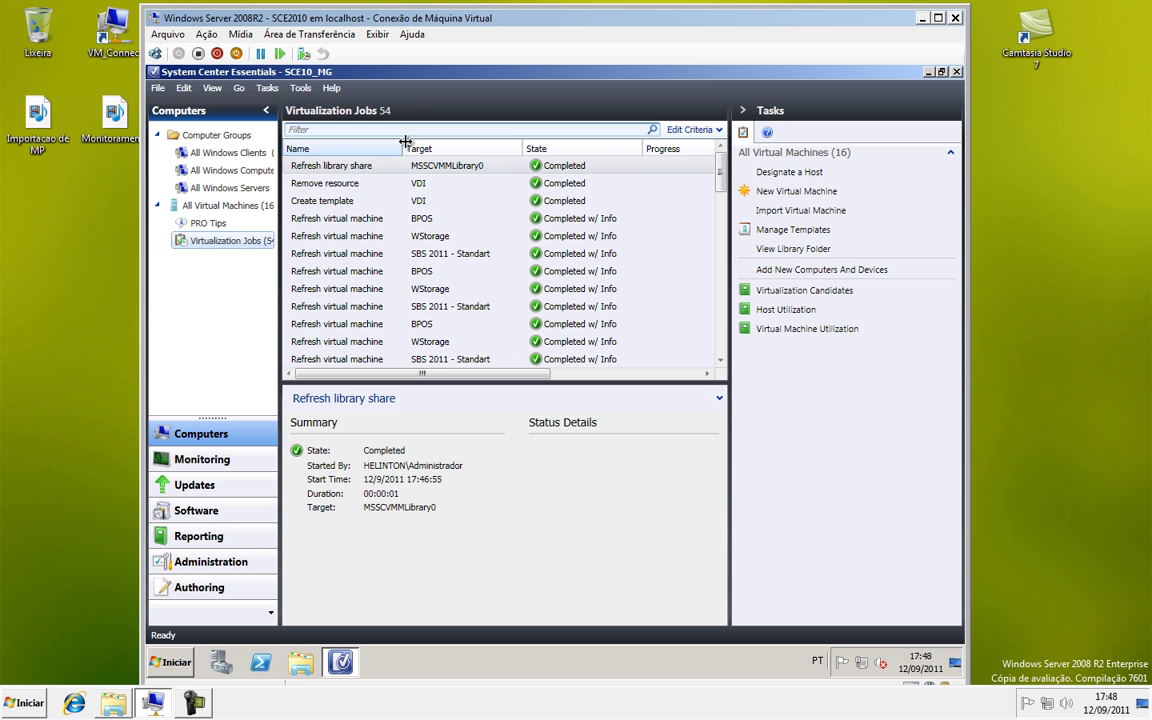
Step: View the status details of the Refresh virtual machine job for BPOS, and return to the All Virtual Machines view
{"action": "left_click_drag", "start_coordinate": [405, 142], "coordinate": [465, 164]}
{"action": "left_click", "coordinate": [347, 220]}
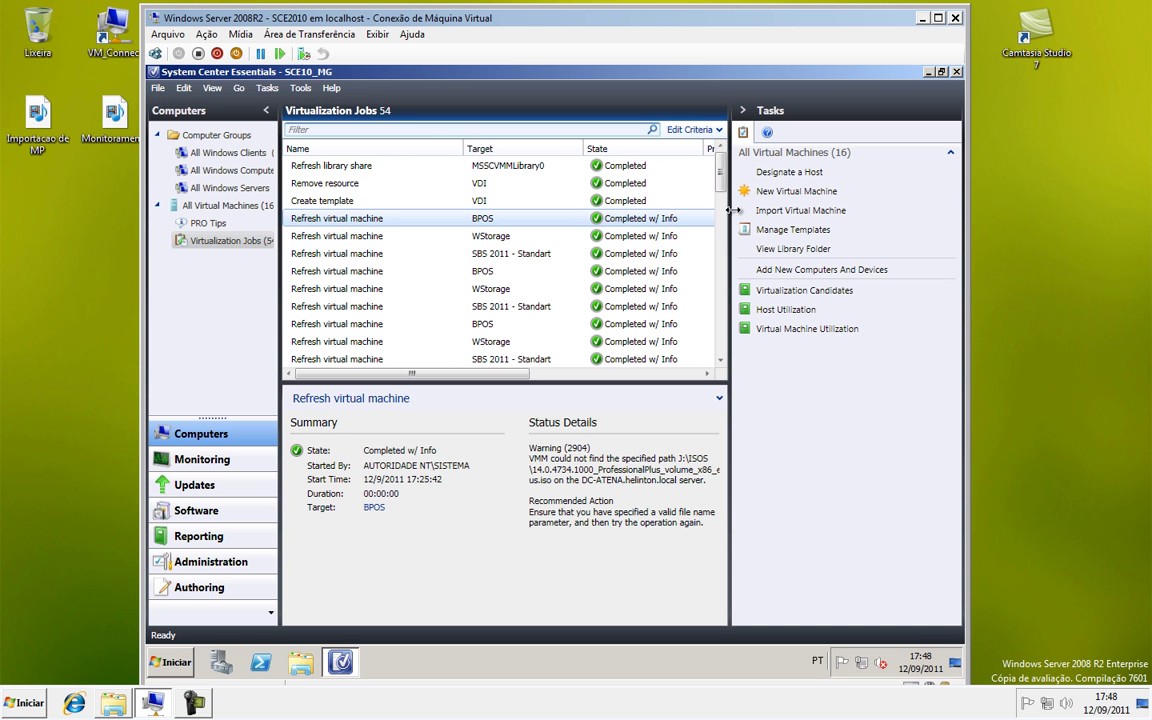
{"action": "left_click_drag", "start_coordinate": [720, 185], "coordinate": [137, 243]}
{"action": "left_click", "coordinate": [227, 207]}
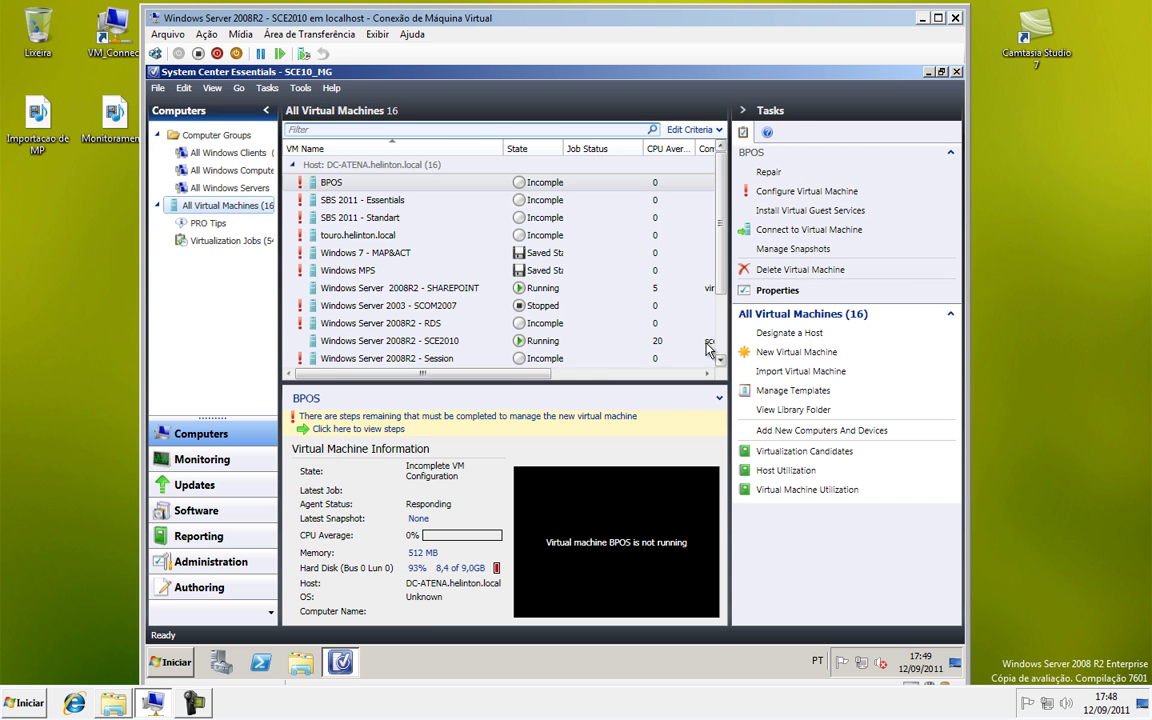